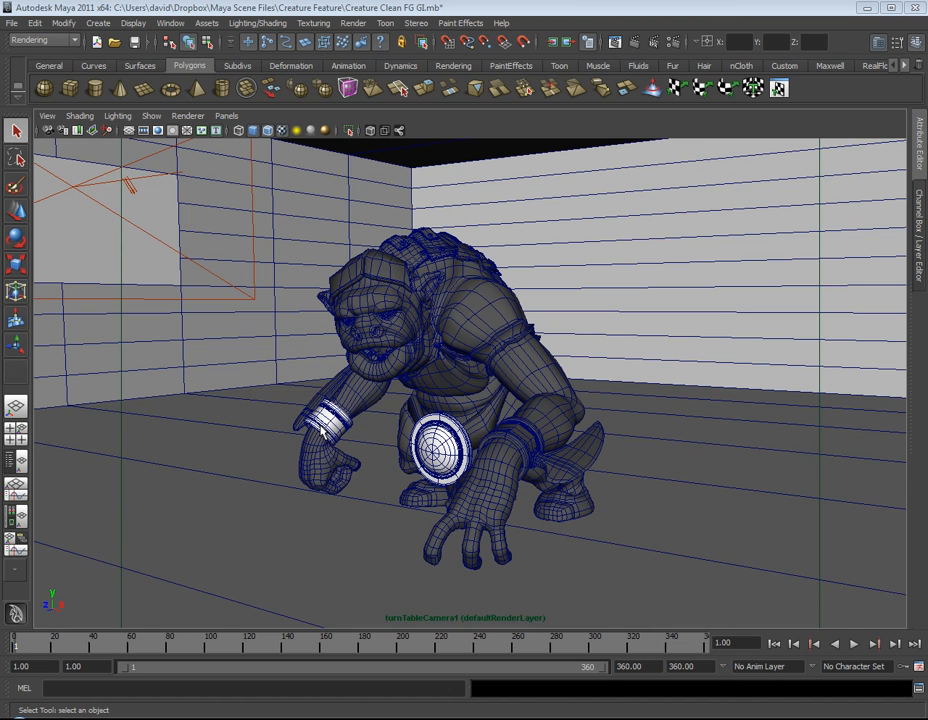
# Open the render settings and review the Common, Quality and Indirect Lighting options
pyautogui.moveTo(14, 648); pyautogui.dragTo(33, 650)
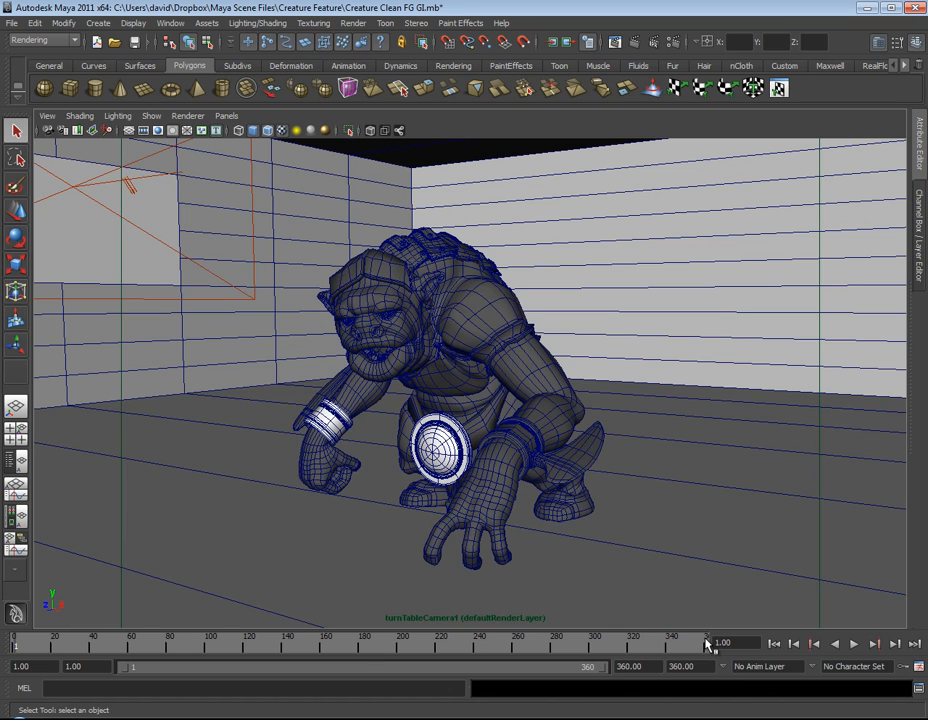
pyautogui.click(671, 44)
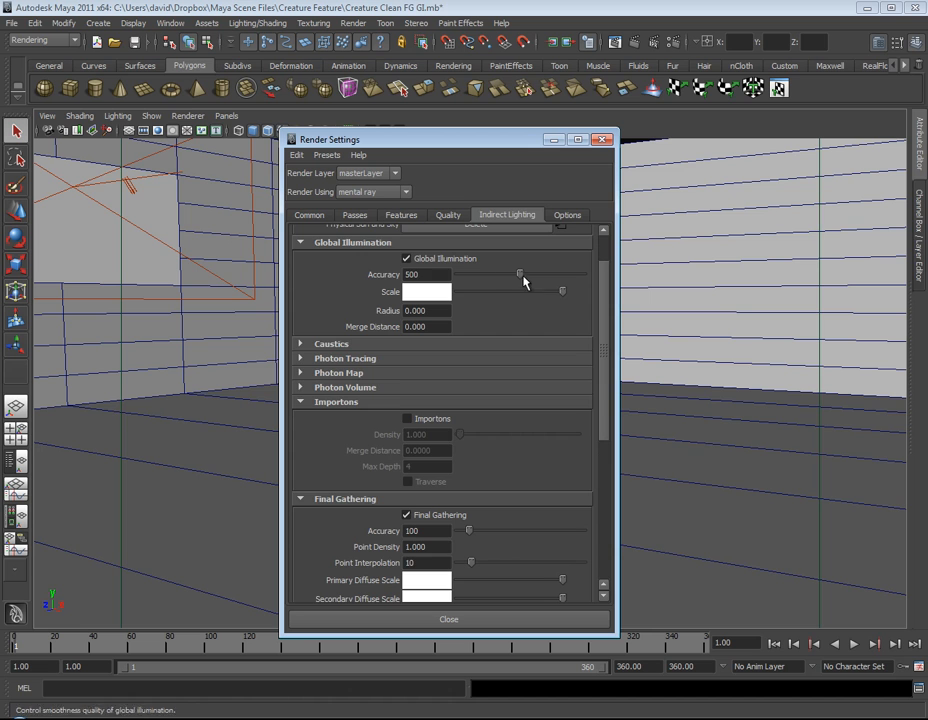
pyautogui.click(320, 216)
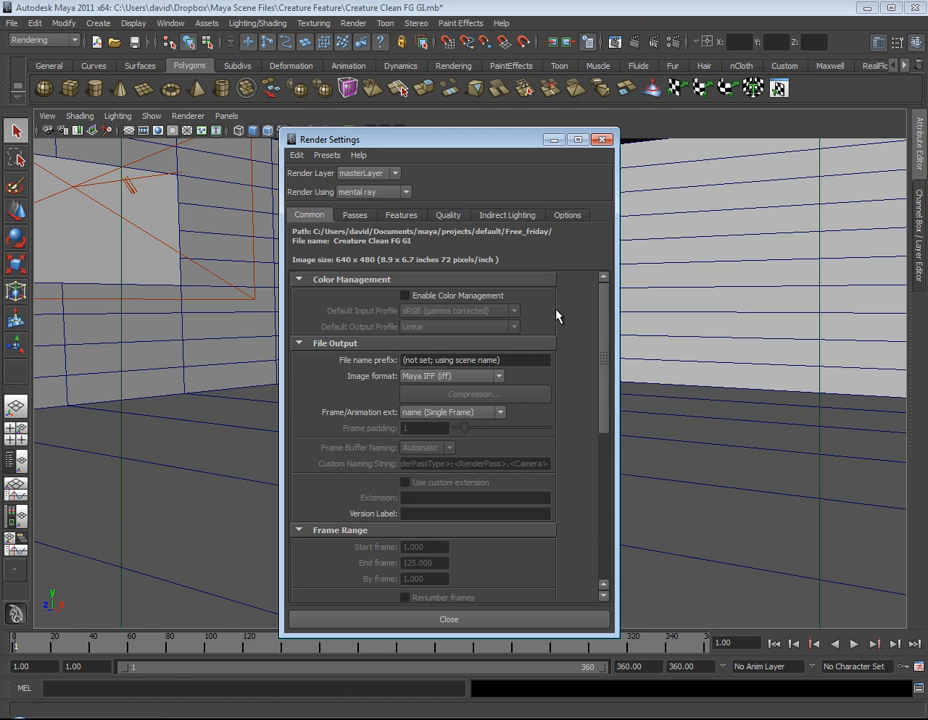
pyautogui.click(448, 216)
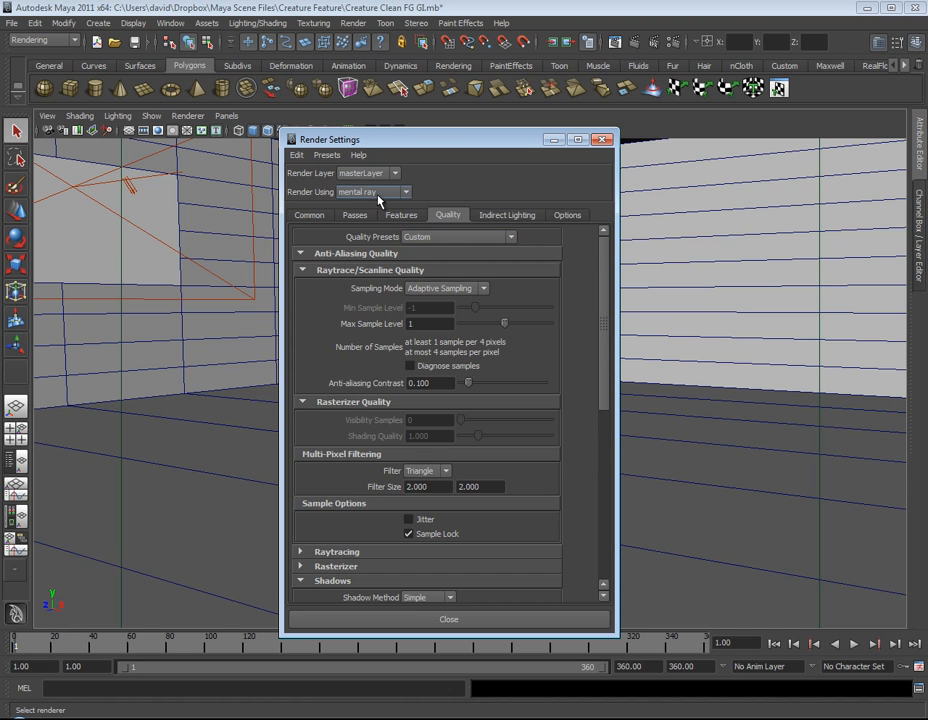
pyautogui.click(485, 216)
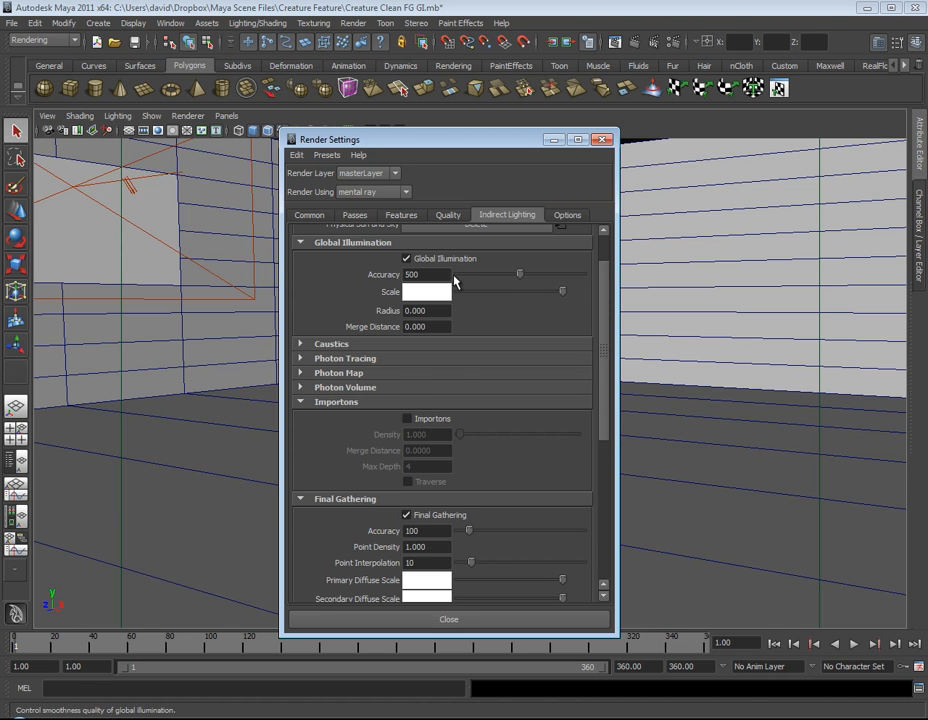
pyautogui.click(312, 216)
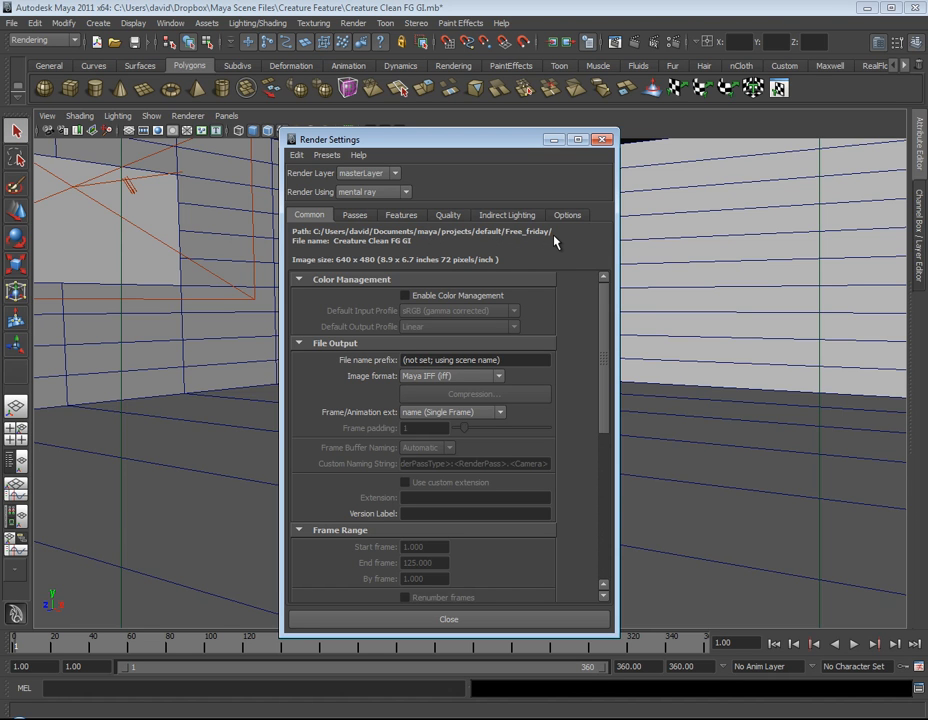
# Inspect the Images output folder in the project settings and leave without saving changes
pyautogui.click(298, 156)
pyautogui.click(310, 170)
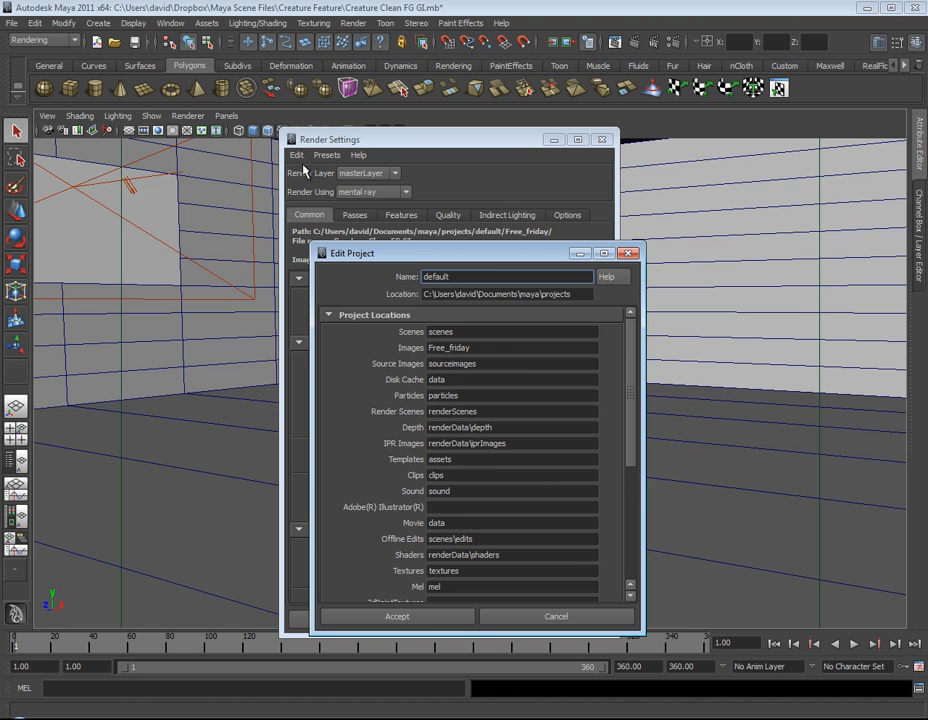
pyautogui.click(496, 352)
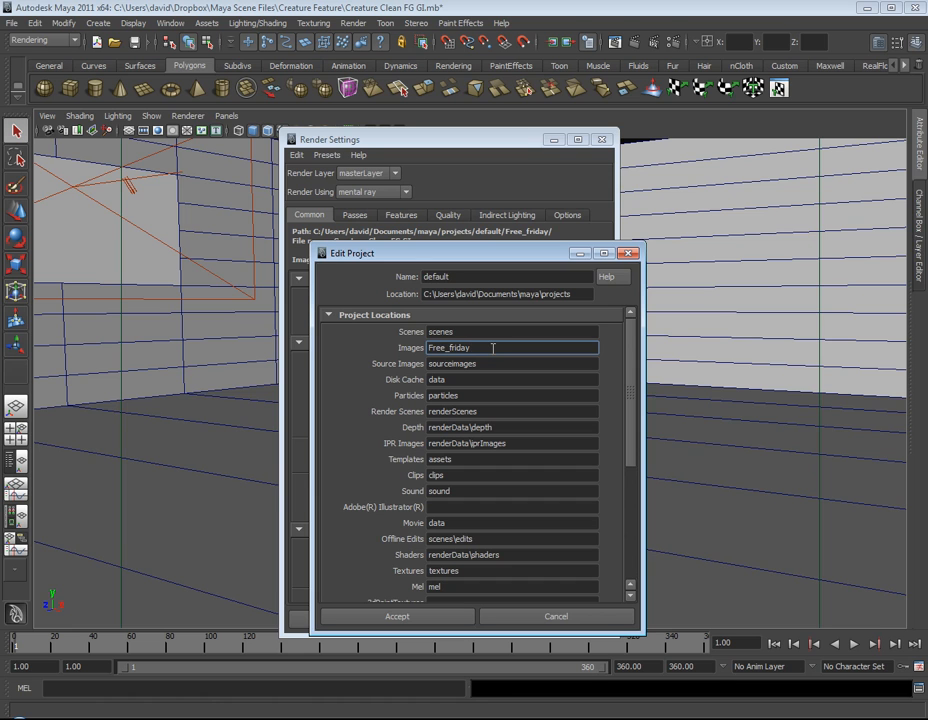
pyautogui.doubleClick(433, 347)
pyautogui.click(486, 350)
pyautogui.click(533, 617)
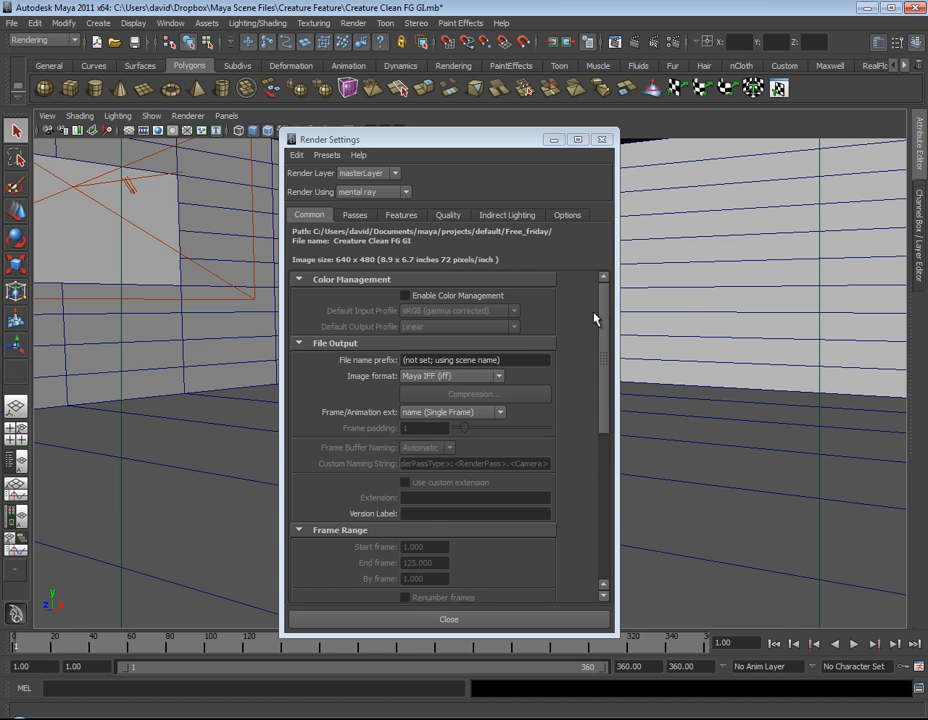
# Start a test render of the current frame, stop it partway and minimise the Render View
pyautogui.click(613, 40)
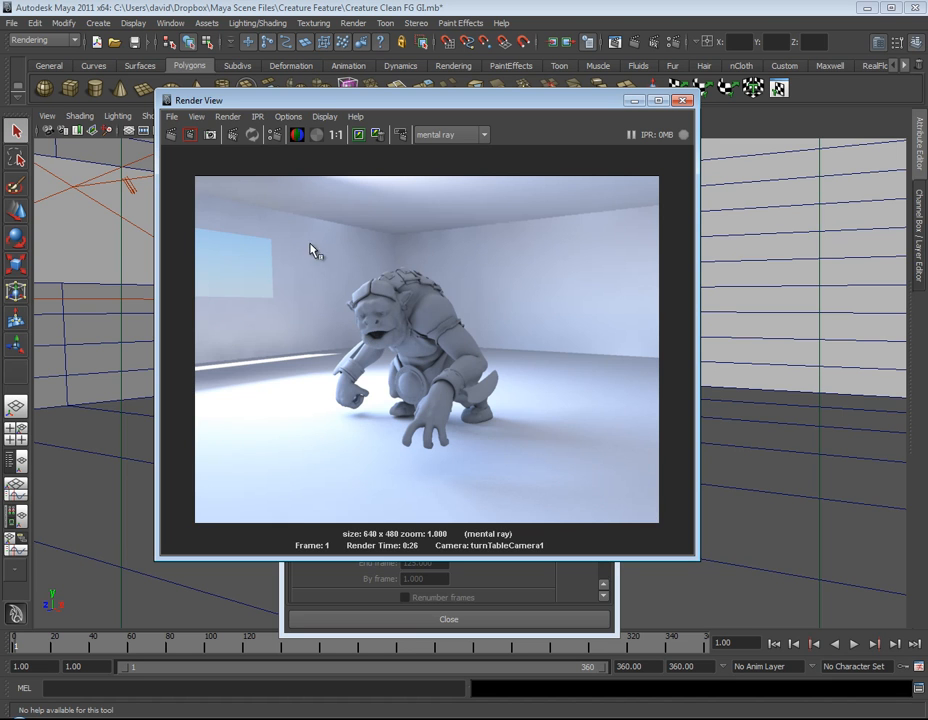
pyautogui.click(190, 134)
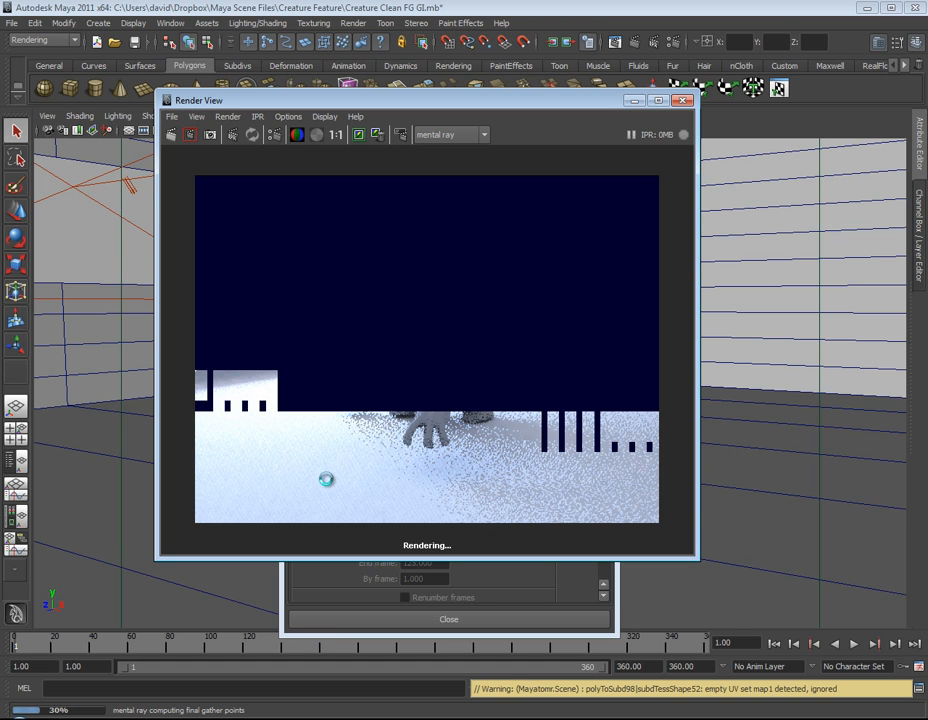
pyautogui.press('Escape')
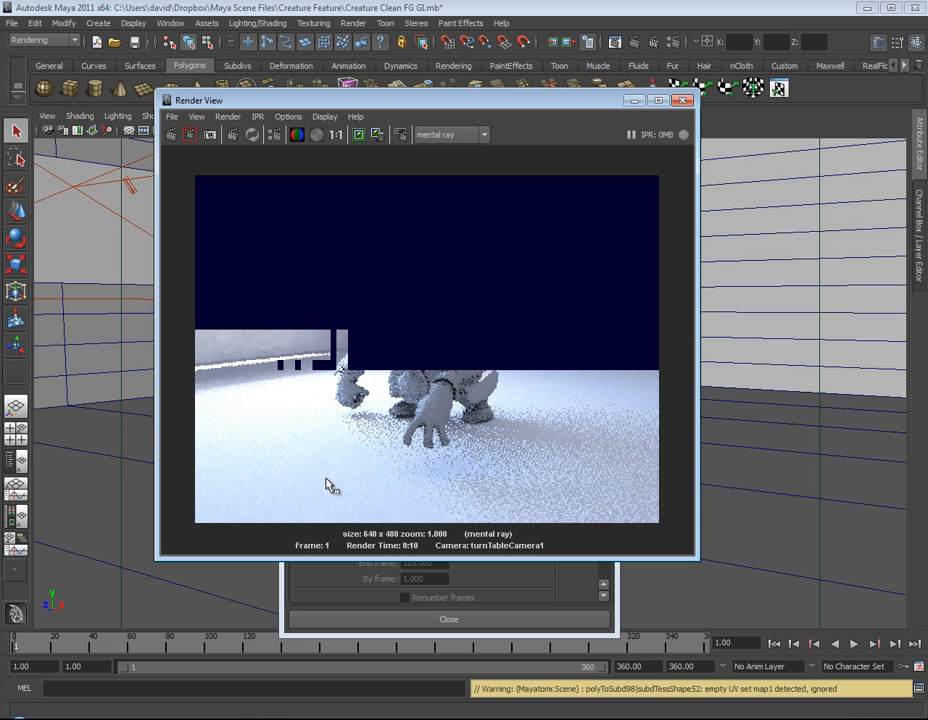
pyautogui.click(634, 101)
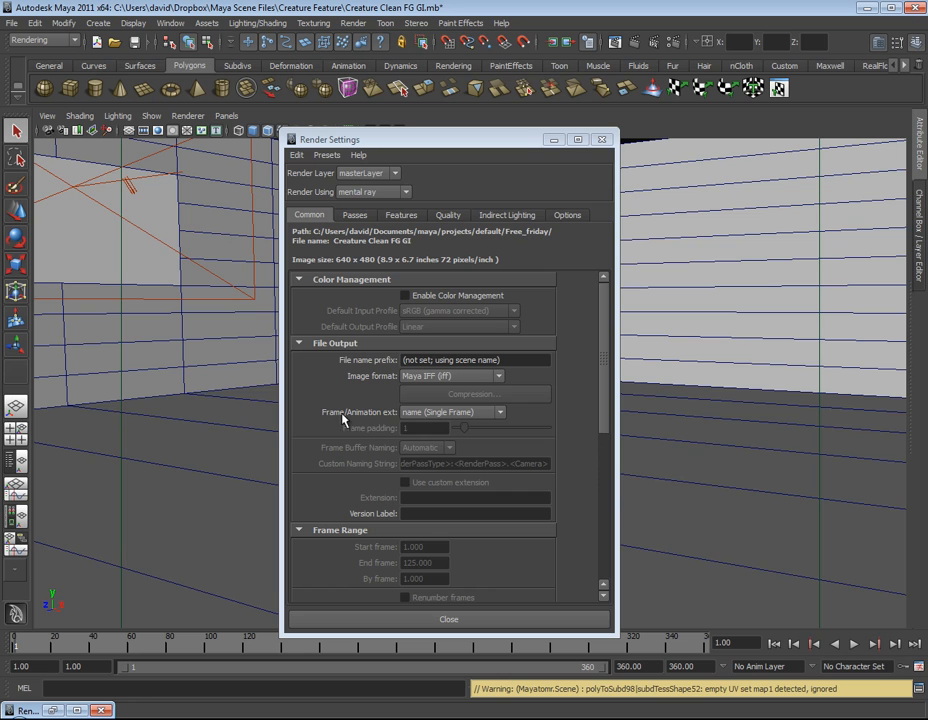
# Set the frame/animation extension to name.#.ext and the frame padding to 3
pyautogui.click(466, 413)
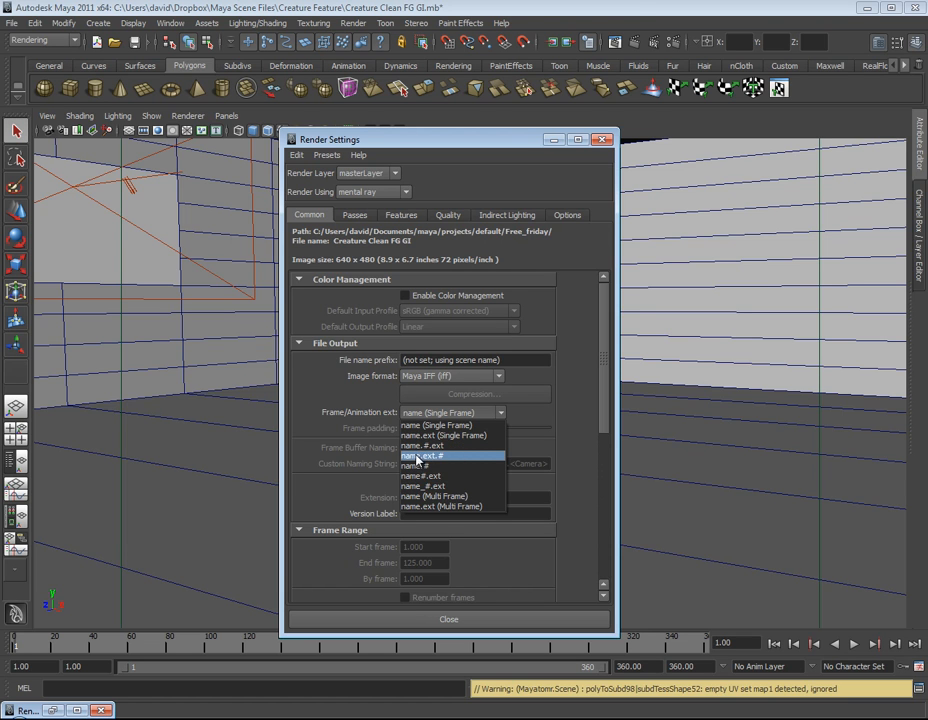
pyautogui.click(432, 447)
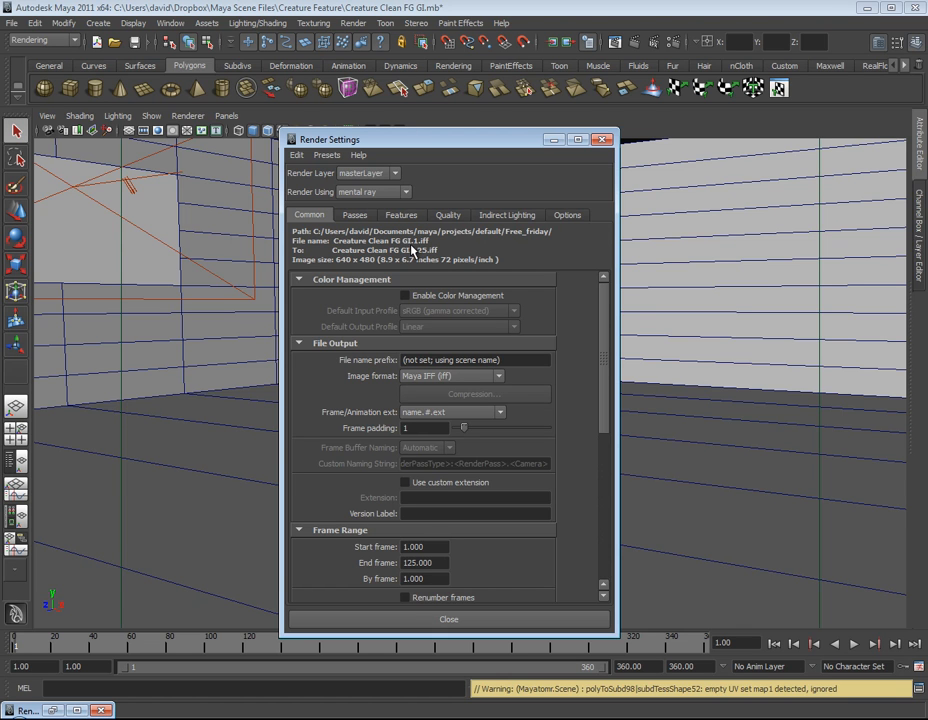
pyautogui.doubleClick(414, 428)
pyautogui.write('3')
pyautogui.press('Return')
pyautogui.moveTo(607, 348); pyautogui.dragTo(607, 360)
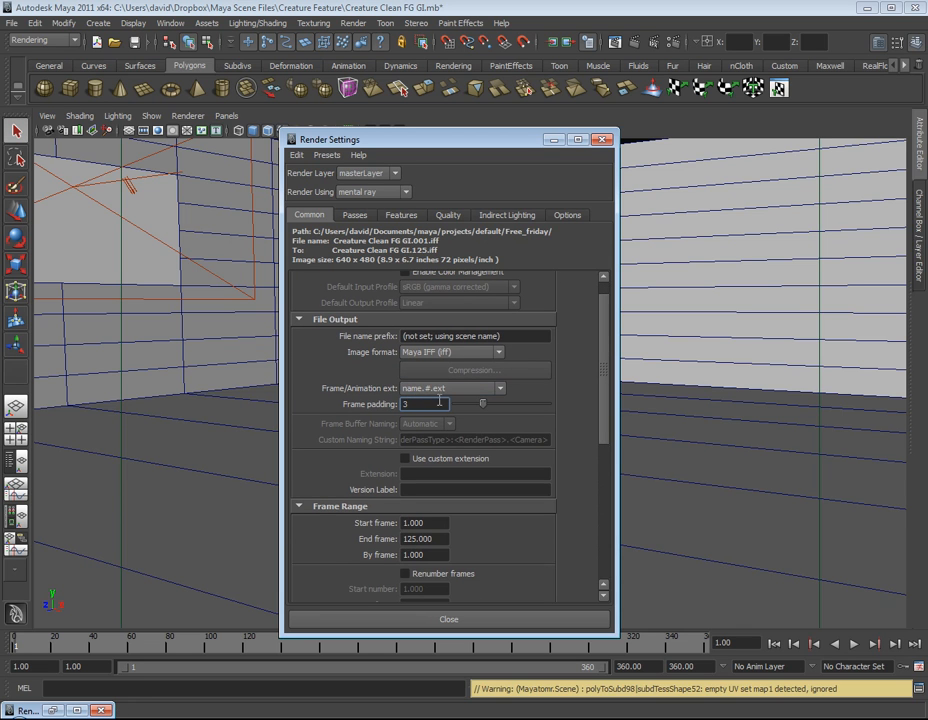
pyautogui.scroll(1, 605, 369)
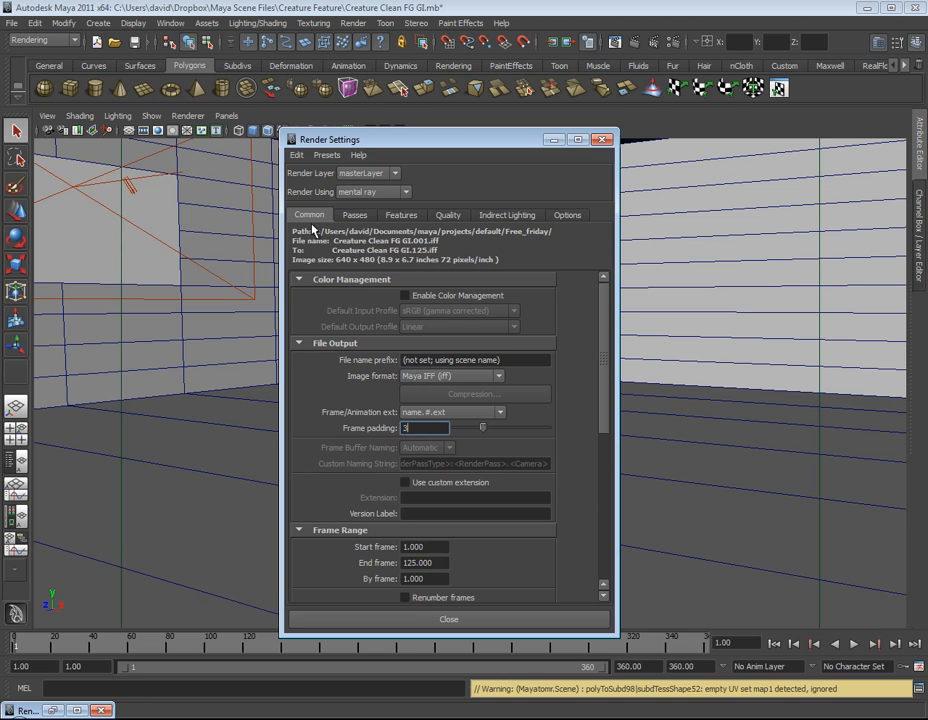
# Set the end frame of the render's frame range to 360
pyautogui.click(297, 156)
pyautogui.click(300, 157)
pyautogui.moveTo(604, 356); pyautogui.dragTo(603, 377)
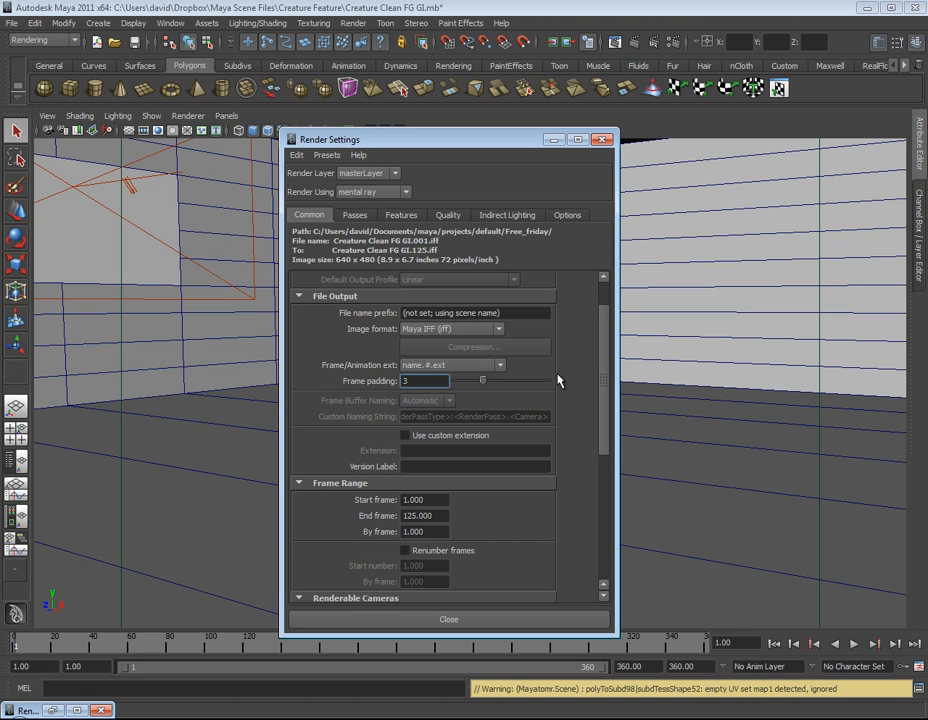
pyautogui.moveTo(603, 409); pyautogui.dragTo(606, 426)
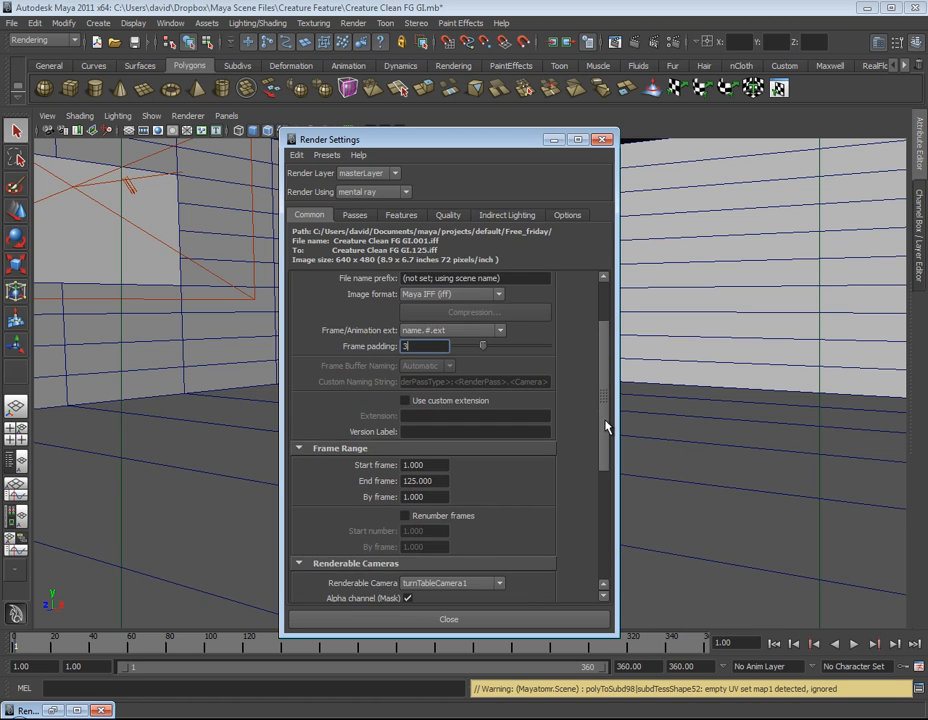
pyautogui.click(410, 481)
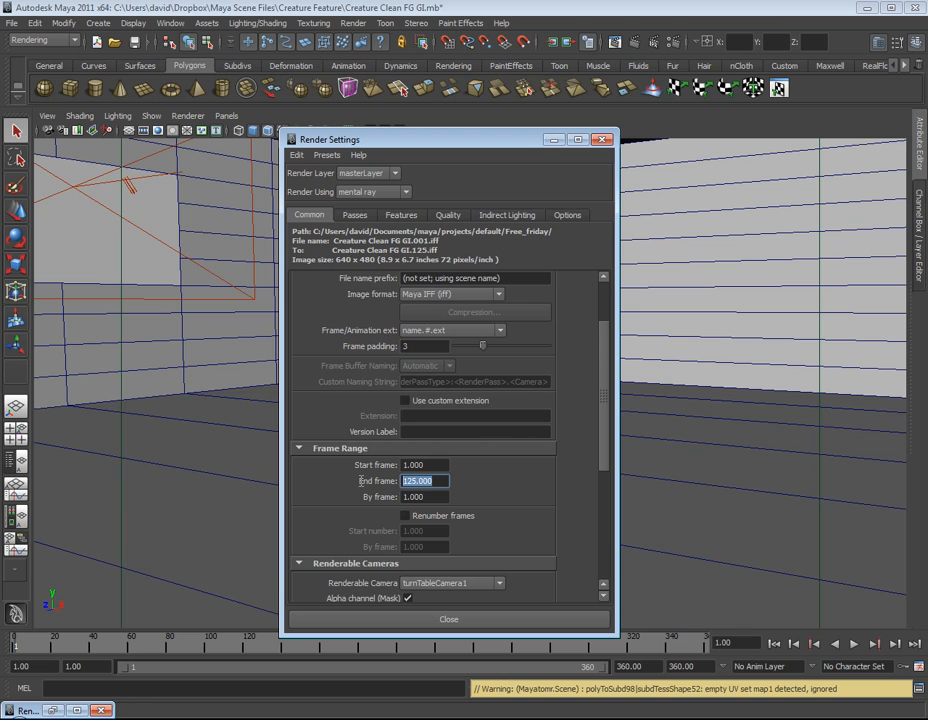
pyautogui.write('360')
pyautogui.click(441, 464)
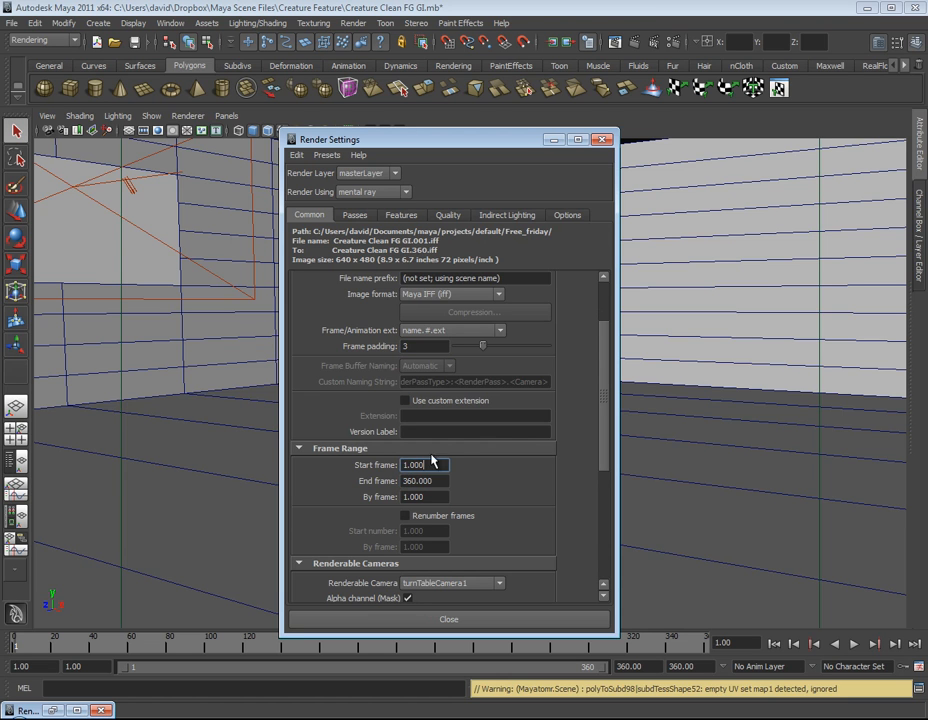
pyautogui.click(428, 497)
# Choose Maya IFF (iff) as the image format for the rendered sequence
pyautogui.moveTo(605, 389); pyautogui.dragTo(594, 451)
pyautogui.scroll(5, 590, 400)
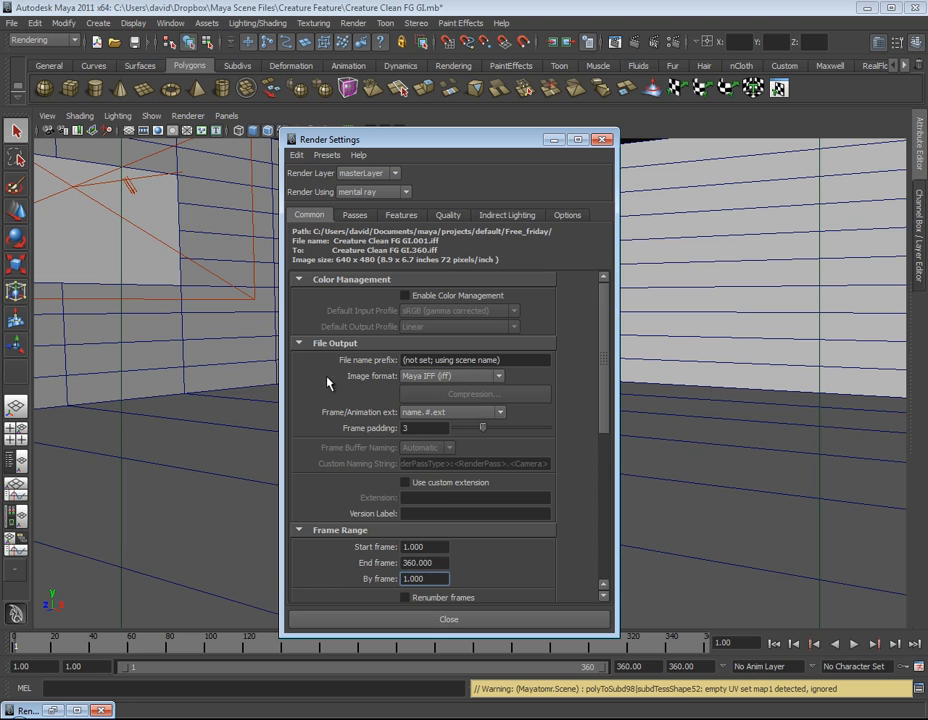
pyautogui.click(472, 377)
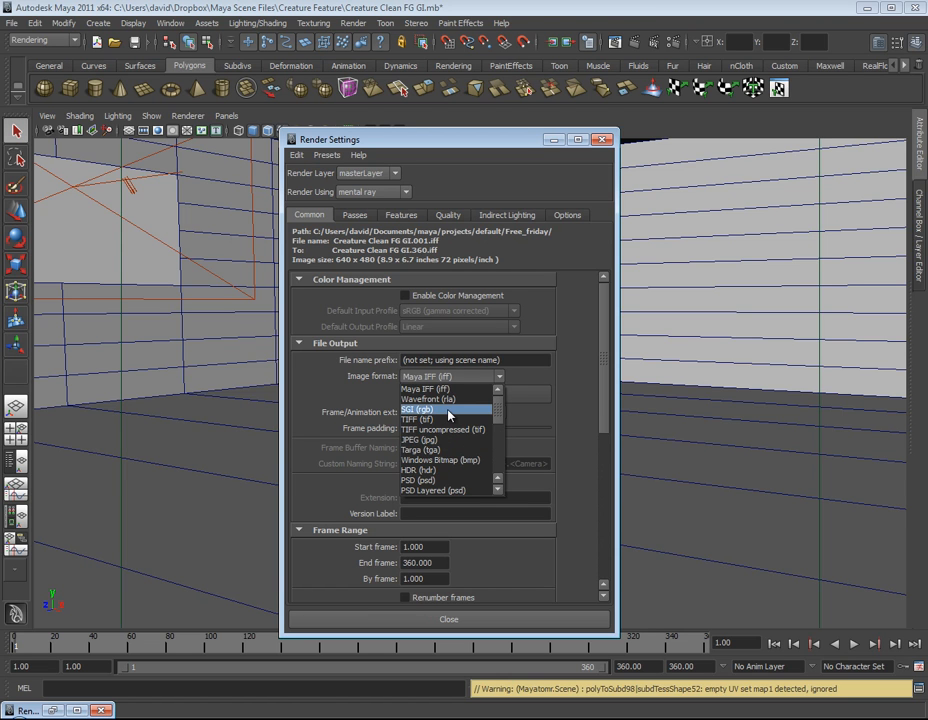
pyautogui.click(404, 388)
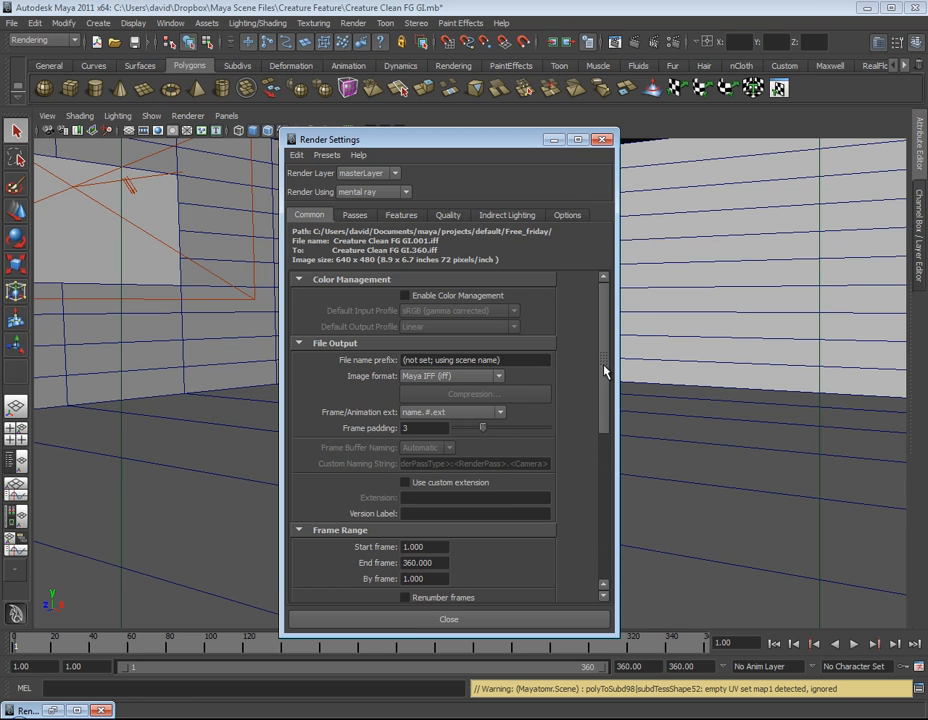
# Move the render settings aside, minimise them, play the animation through turnTableCamera1 and return to frame 1
pyautogui.moveTo(604, 371); pyautogui.dragTo(602, 412)
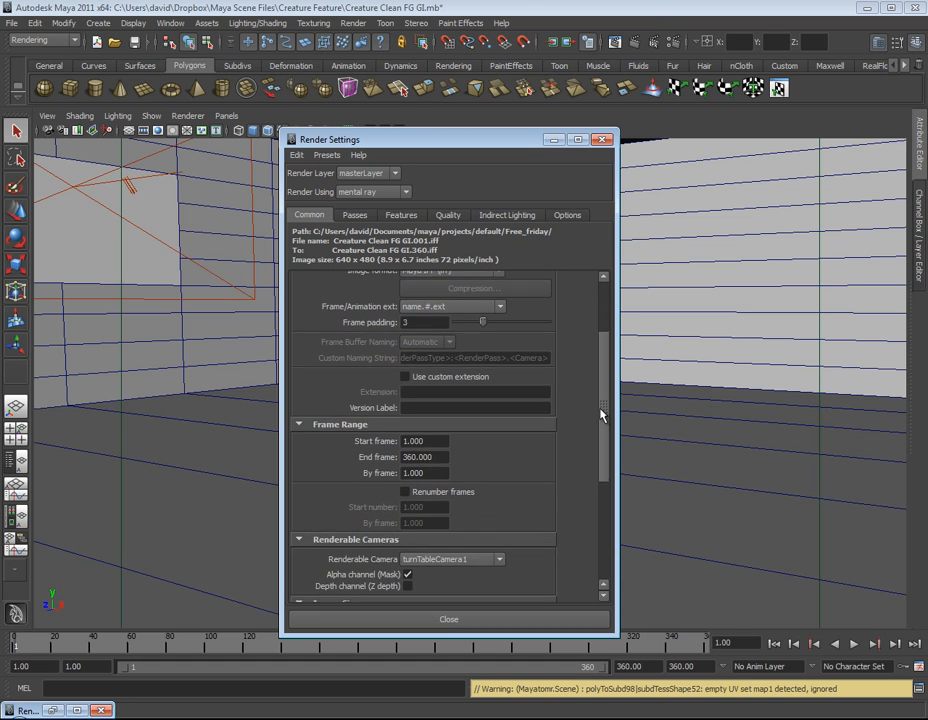
pyautogui.scroll(-5, 600, 440)
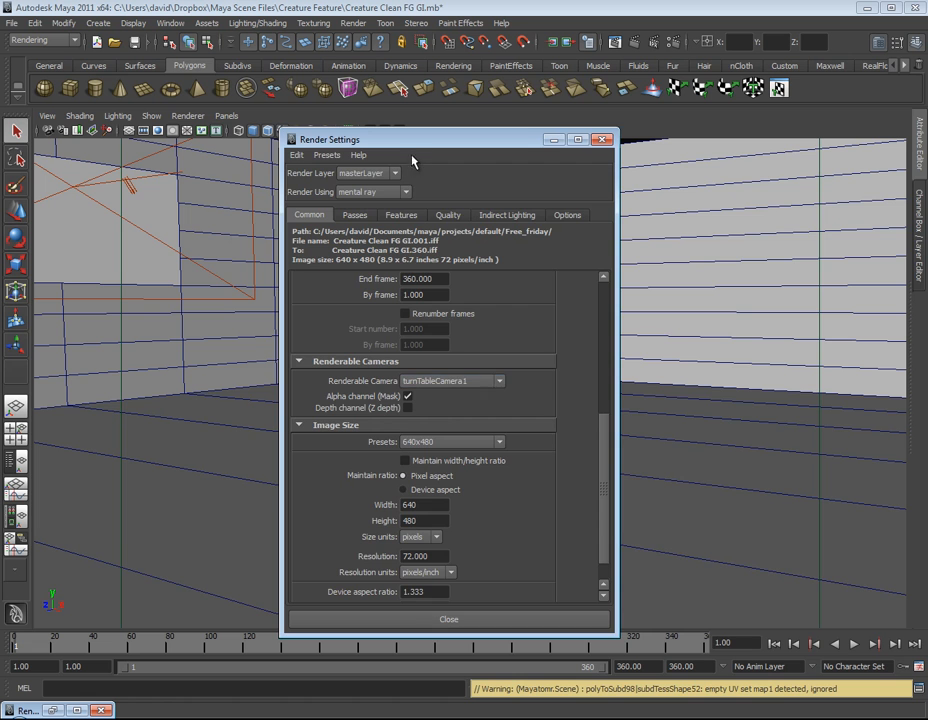
pyautogui.moveTo(440, 142); pyautogui.dragTo(647, 106)
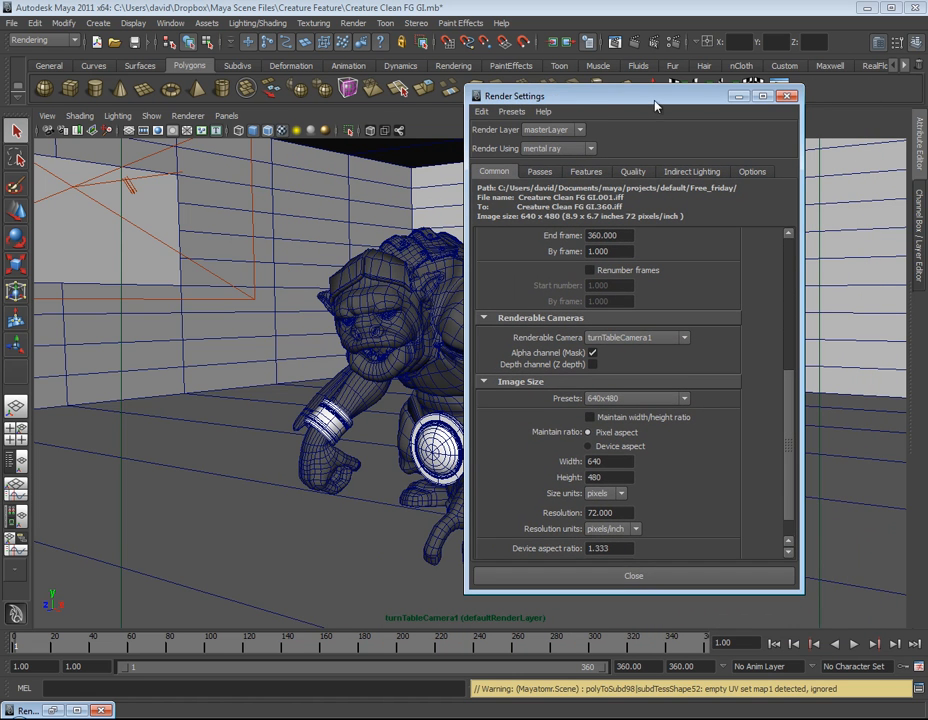
pyautogui.click(738, 96)
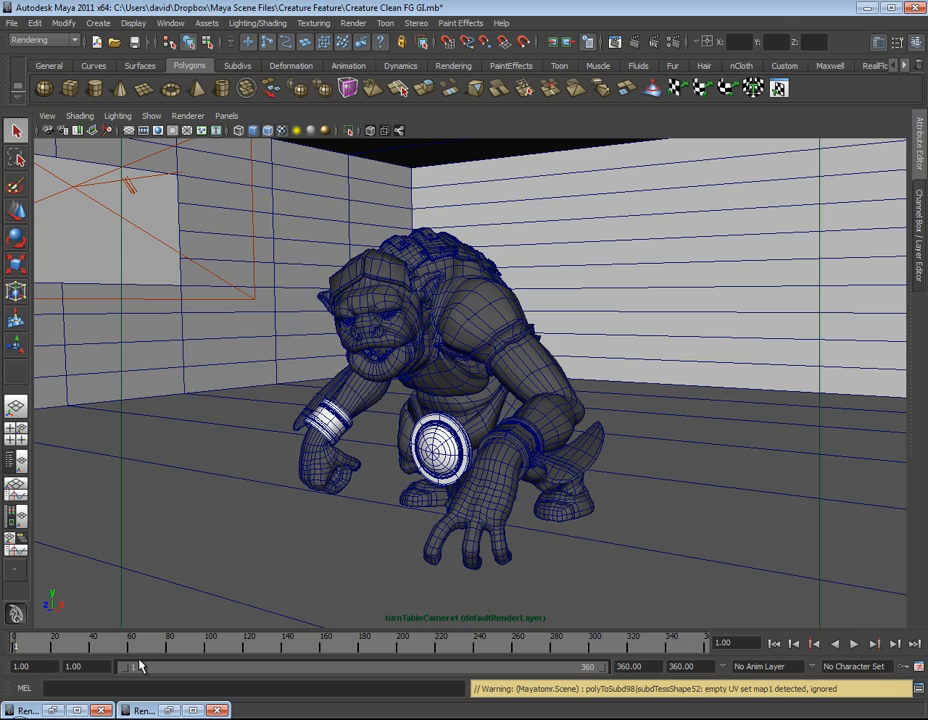
pyautogui.hotkey('alt', 'v')
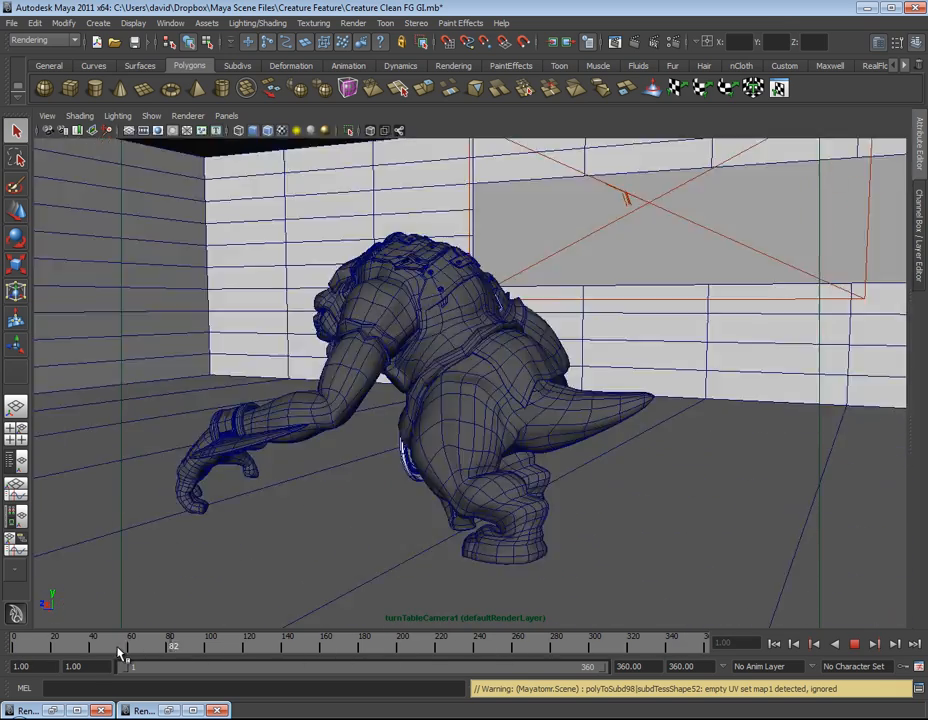
pyautogui.moveTo(118, 648); pyautogui.dragTo(14, 652)
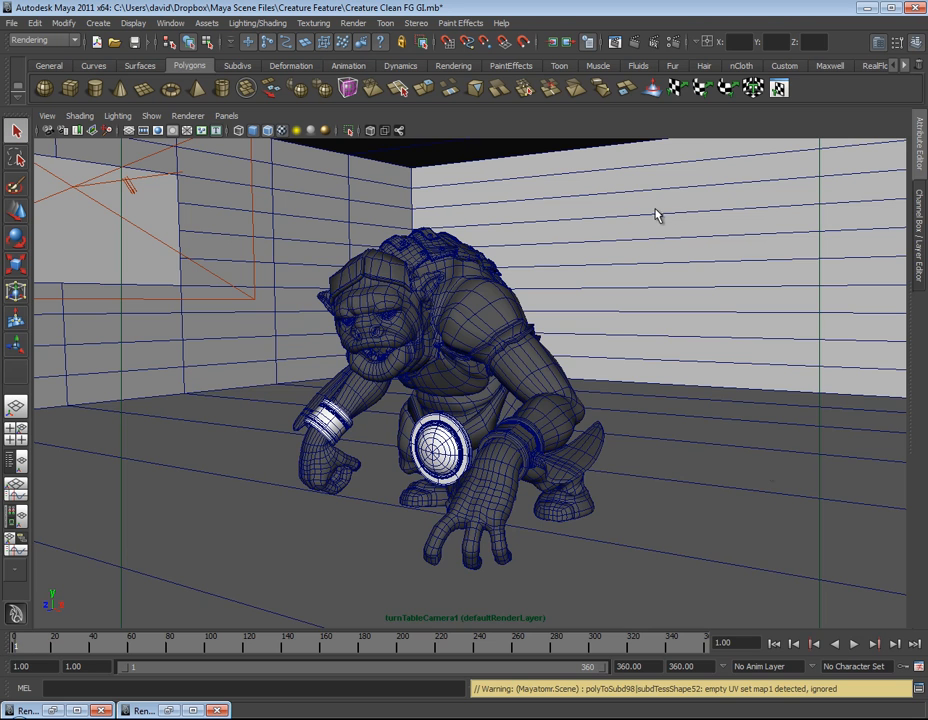
# Switch the viewport to the persp camera and play the animation through it
pyautogui.click(226, 115)
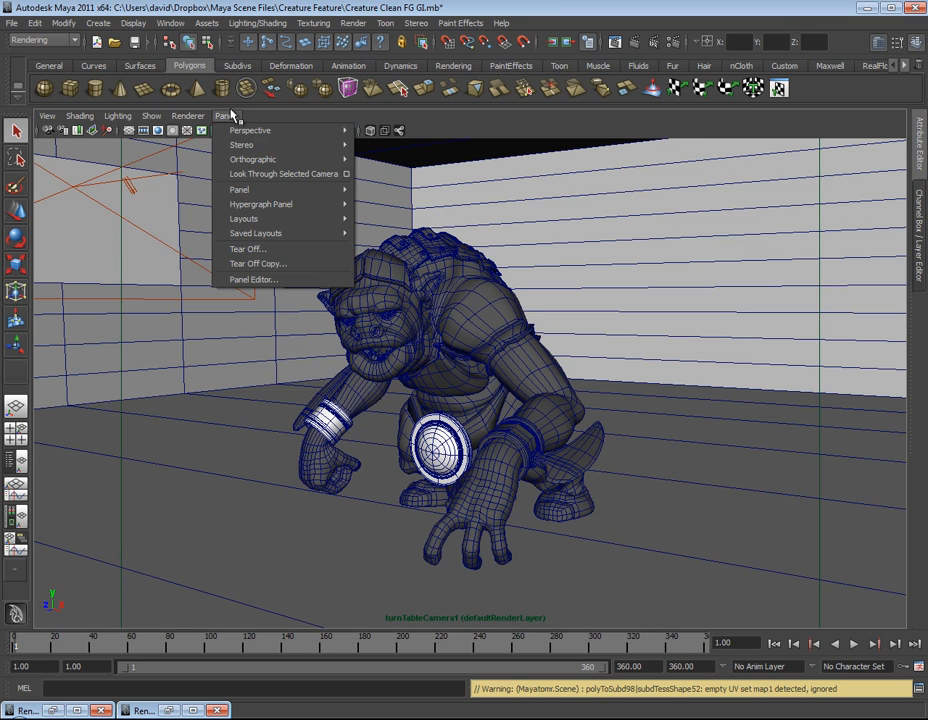
pyautogui.moveTo(290, 130)
pyautogui.click(388, 135)
pyautogui.moveTo(17, 642); pyautogui.dragTo(77, 640)
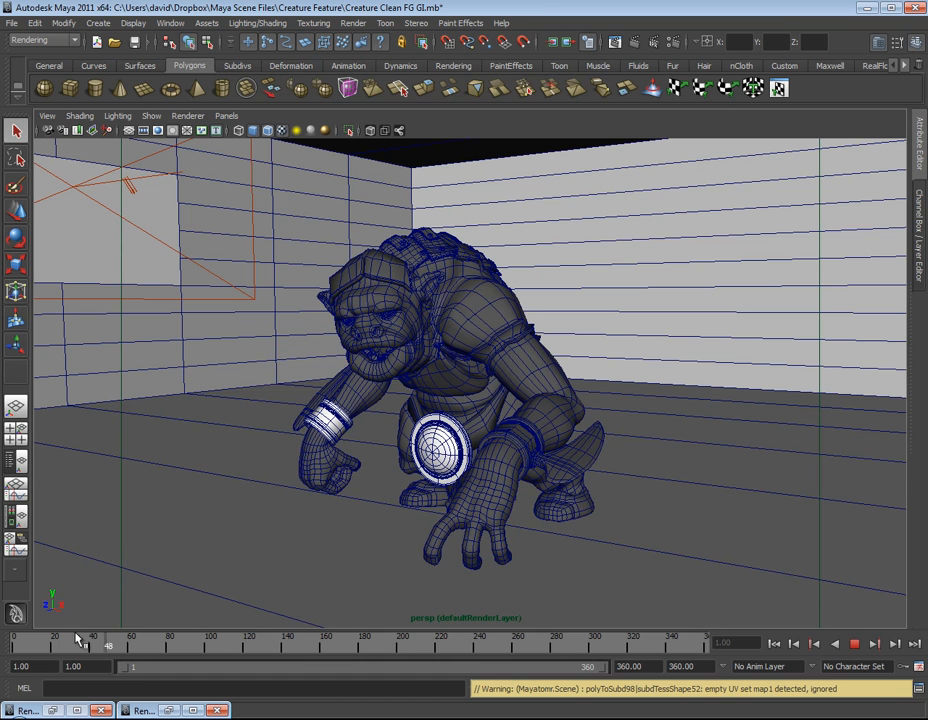
# Restore the render settings, switch the renderable camera to persp and set it back to turnTableCamera1
pyautogui.click(145, 710)
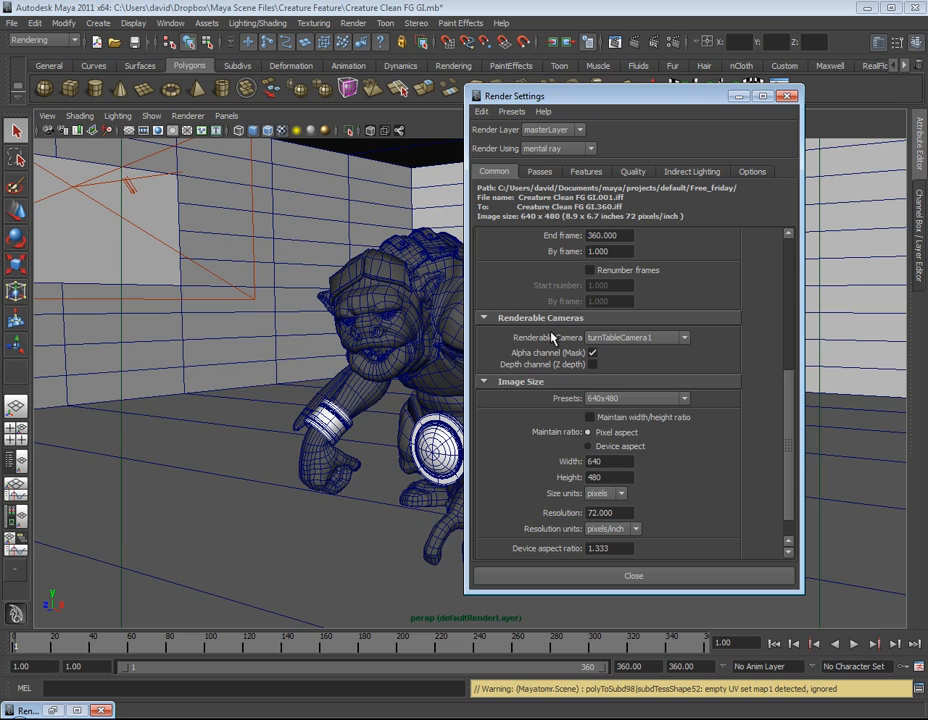
pyautogui.click(636, 338)
pyautogui.click(636, 364)
pyautogui.click(641, 347)
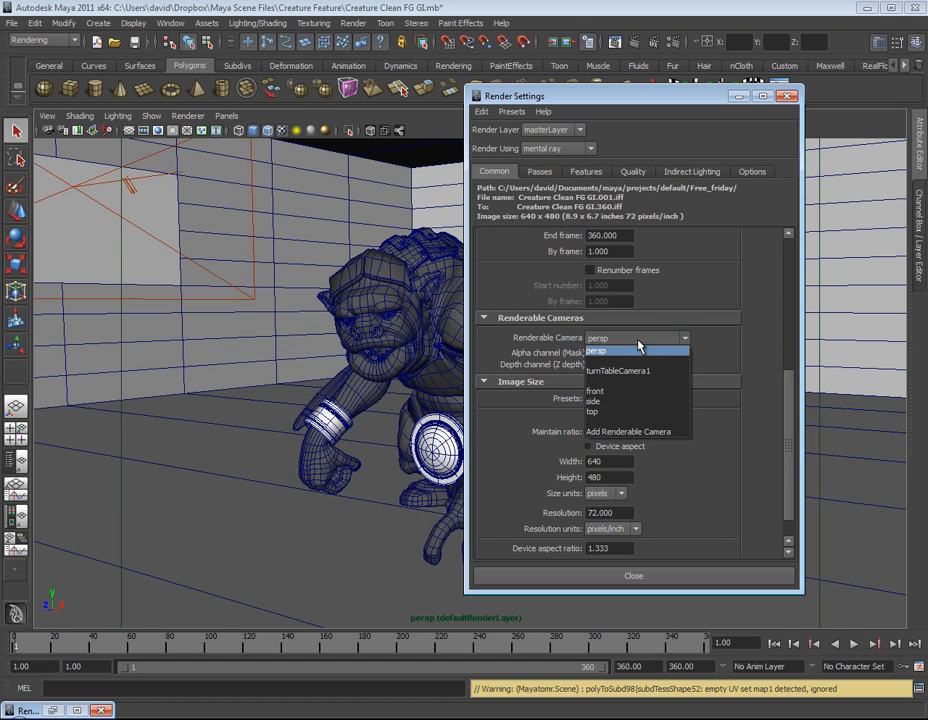
pyautogui.click(651, 372)
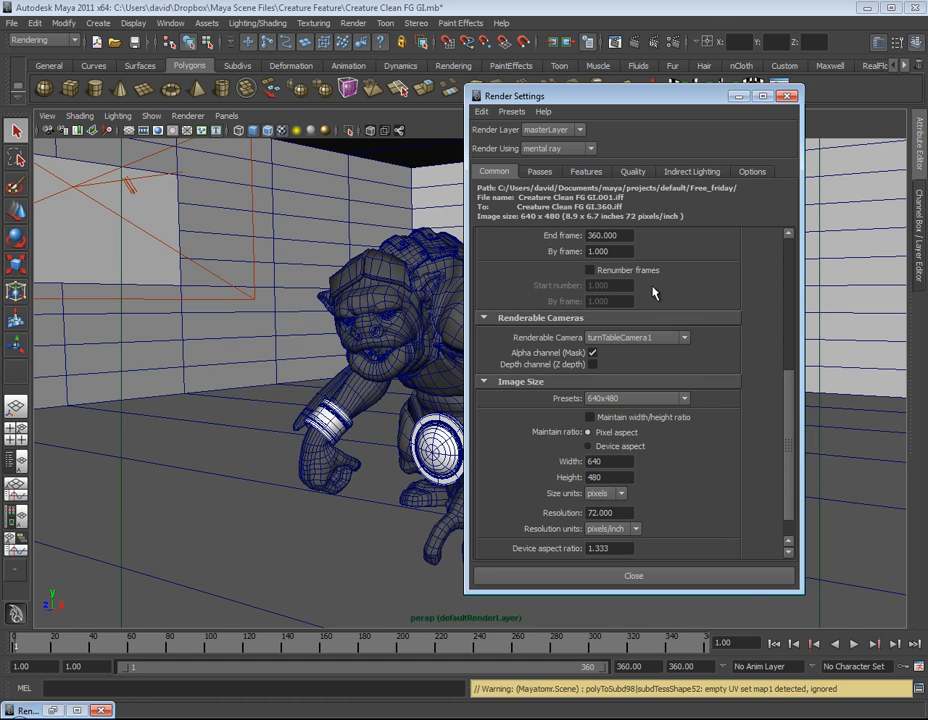
# Review the camera, image size and file output settings in the render settings, and close the window
pyautogui.moveTo(625, 102); pyautogui.dragTo(490, 114)
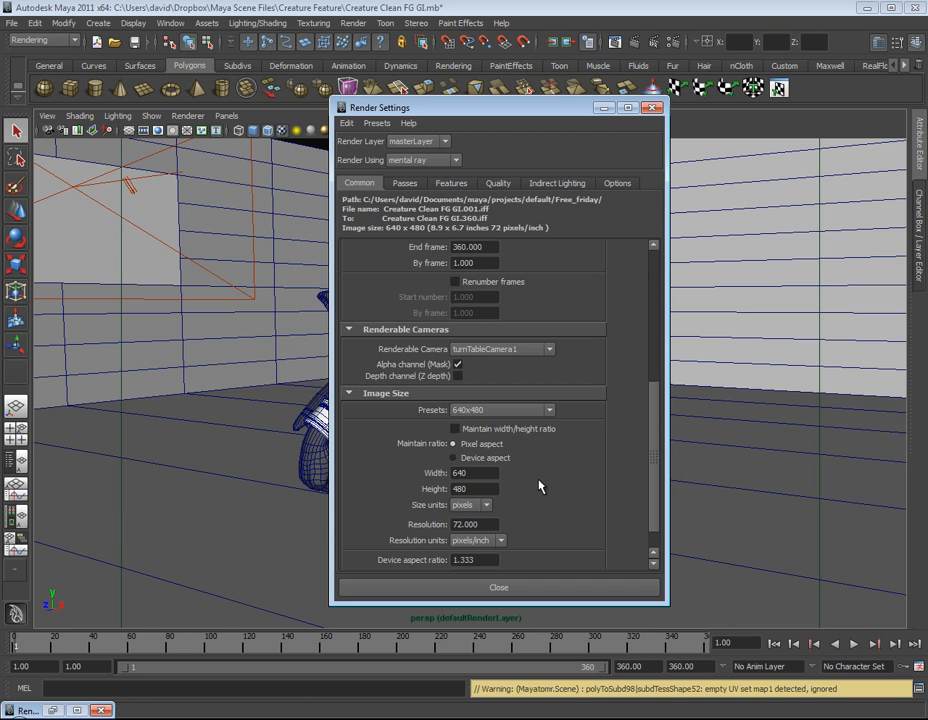
pyautogui.scroll(-1, 650, 435)
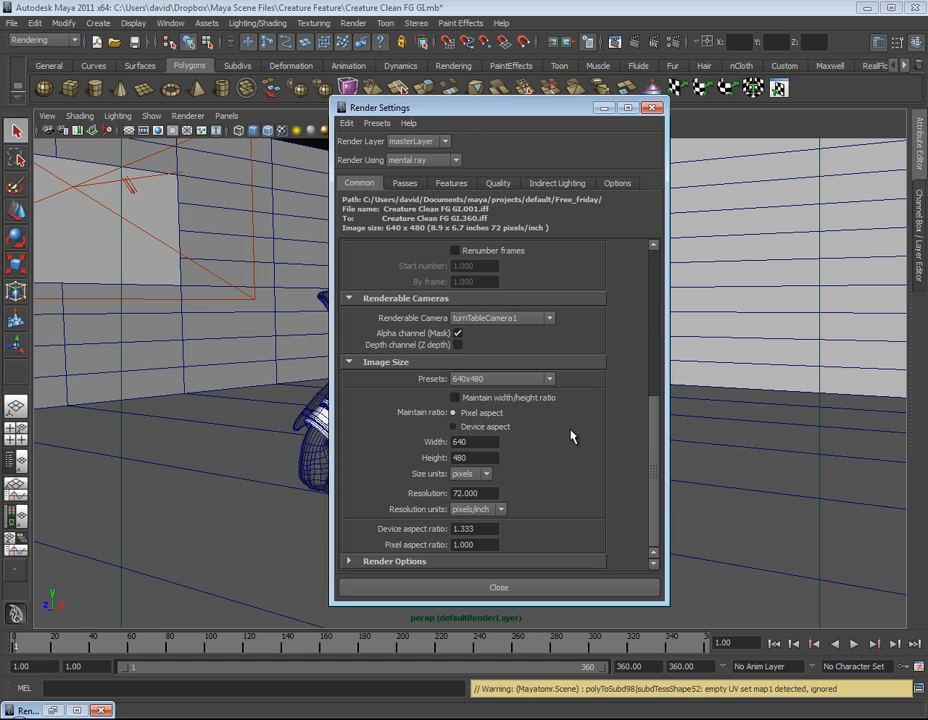
pyautogui.moveTo(658, 528); pyautogui.dragTo(646, 319)
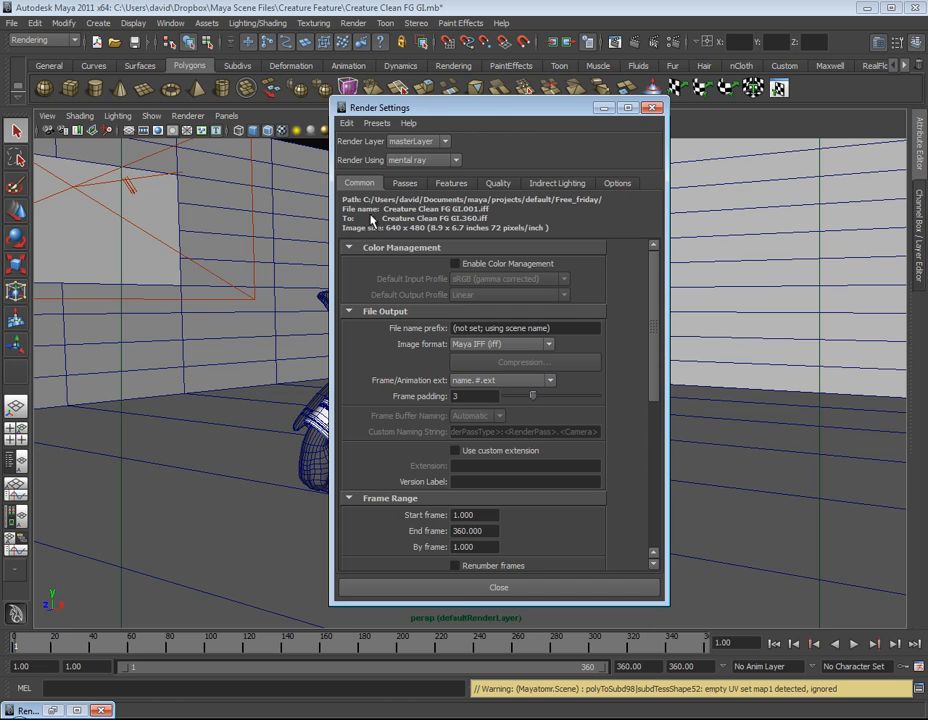
pyautogui.click(468, 590)
# Keep the Rendering menu set selected and save the creature scene under its current name
pyautogui.click(58, 40)
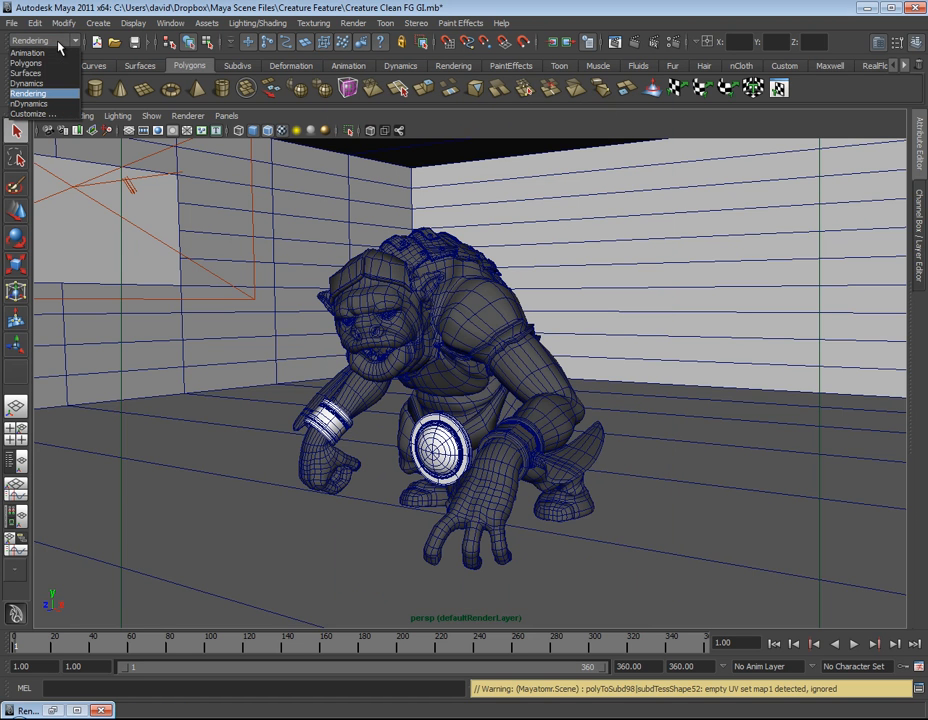
pyautogui.click(40, 93)
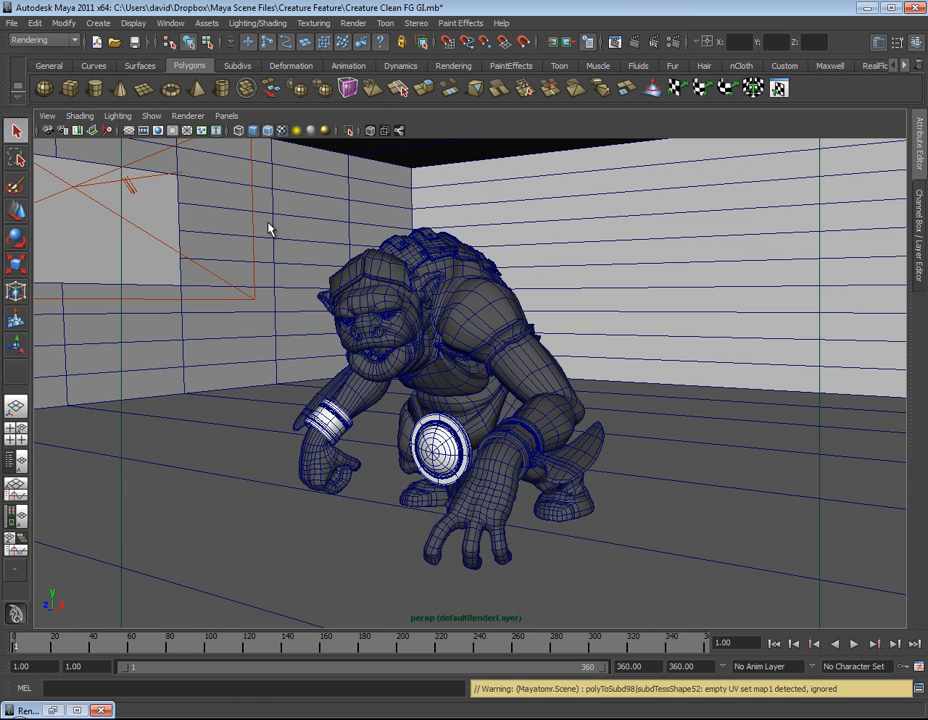
pyautogui.click(11, 22)
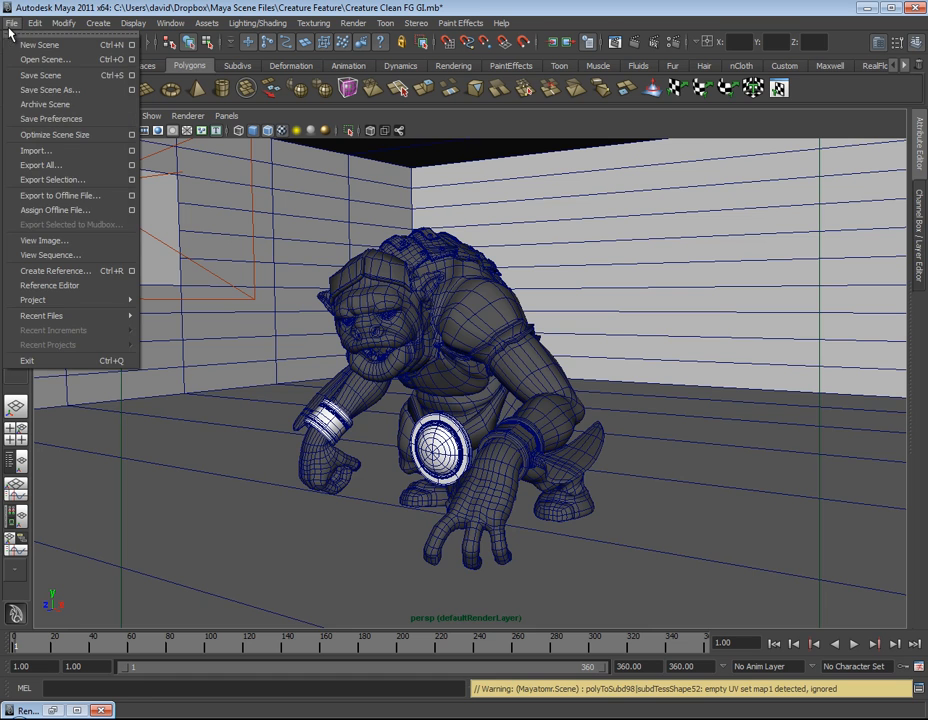
pyautogui.click(40, 75)
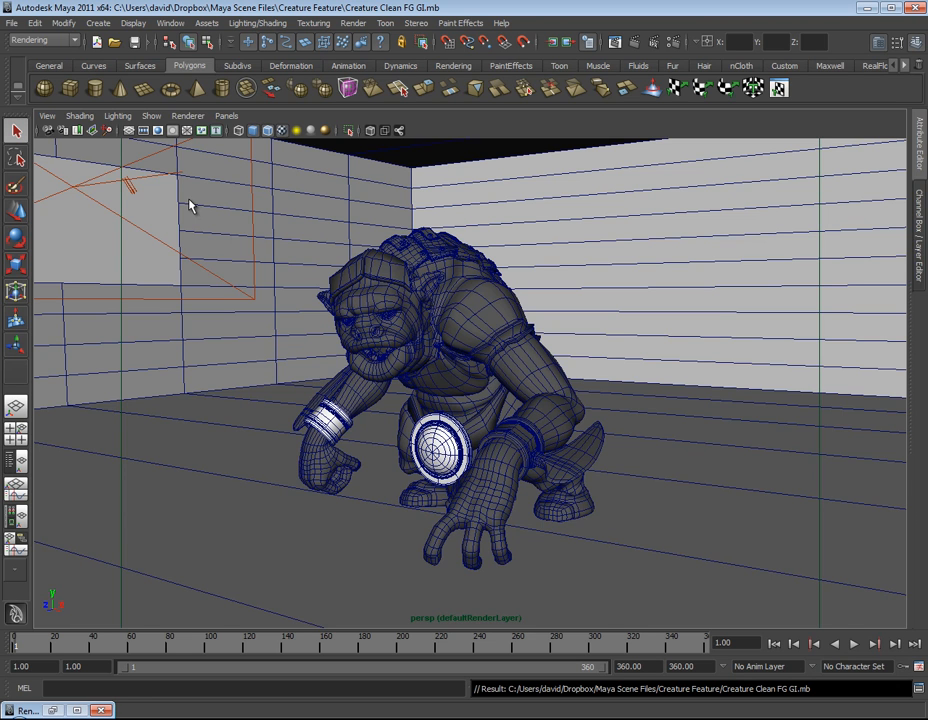
# Open the mental ray batch render options, review the message, parallelism, memory and network settings, and close the dialog
pyautogui.click(73, 41)
pyautogui.click(73, 41)
pyautogui.click(353, 22)
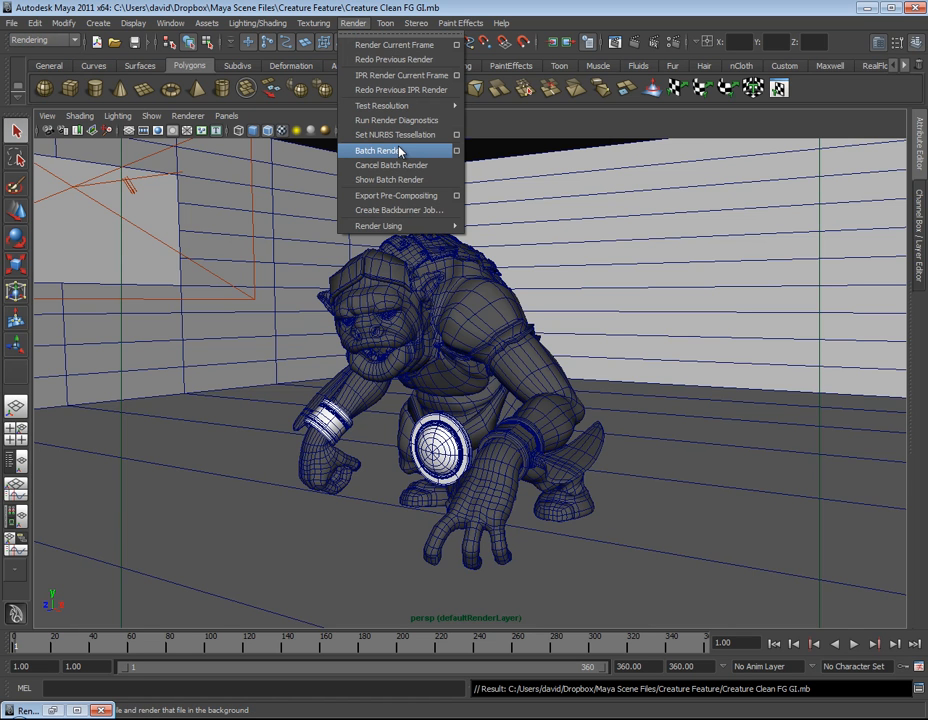
pyautogui.click(456, 150)
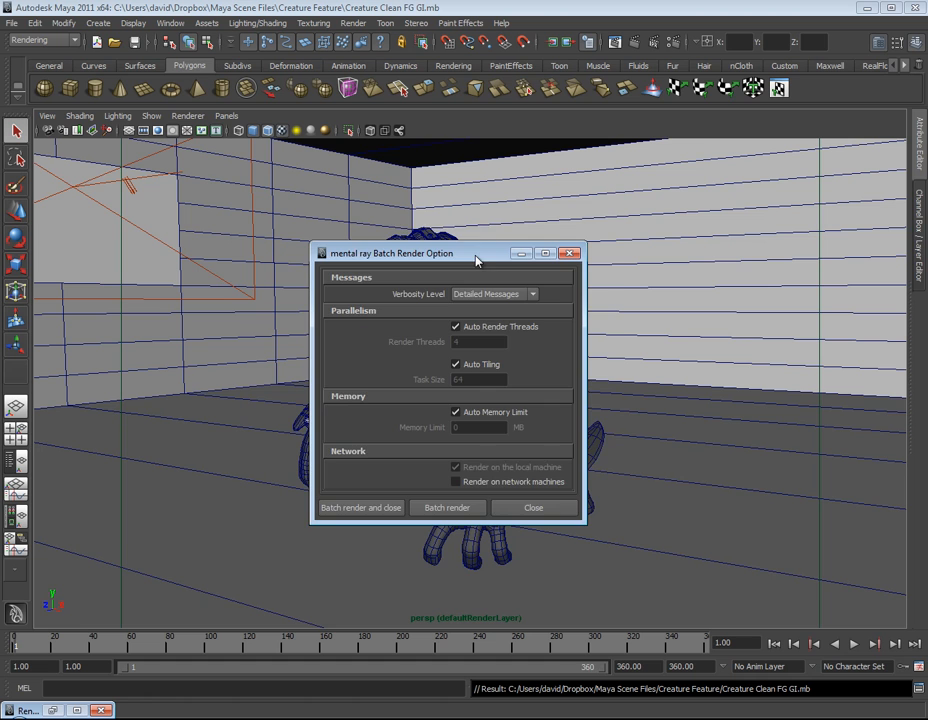
pyautogui.moveTo(476, 253); pyautogui.dragTo(511, 221)
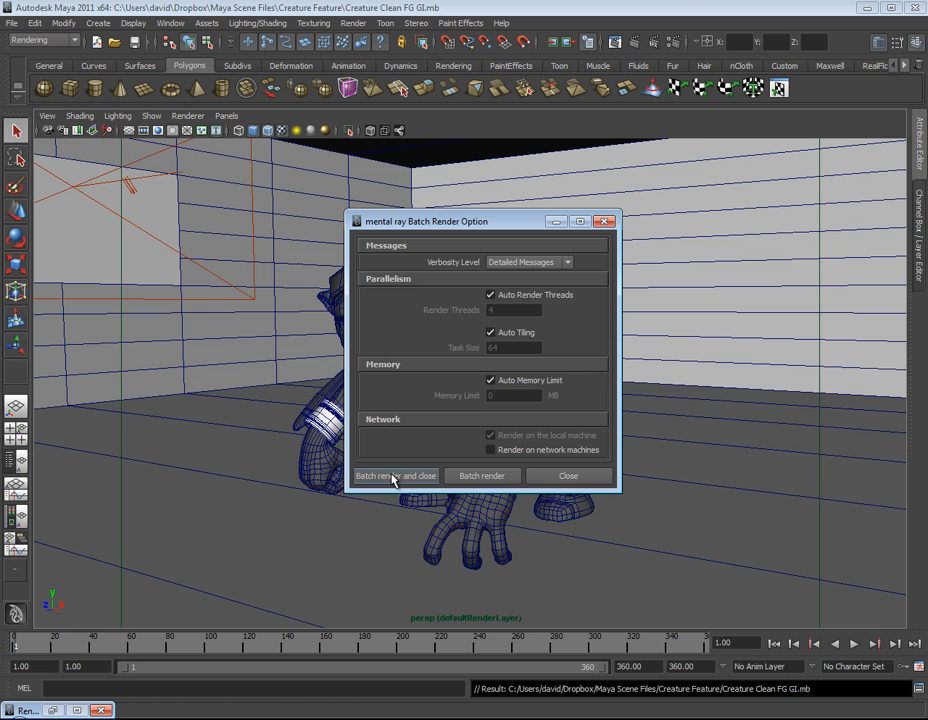
pyautogui.click(481, 476)
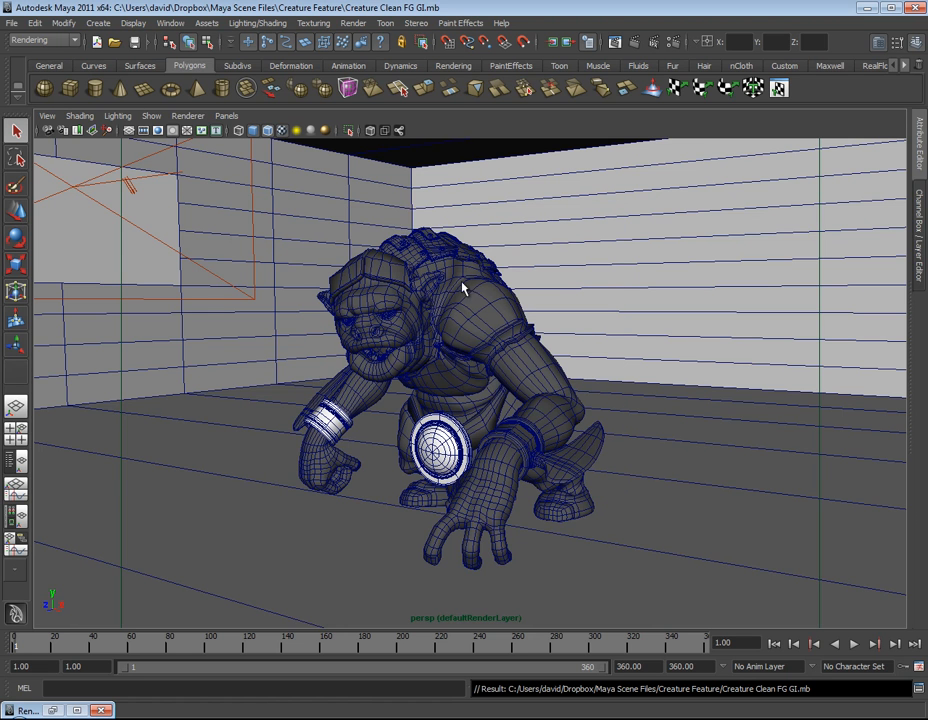
# Start the batch render of the turntable sequence and open the Script Editor to follow its progress
pyautogui.click(353, 22)
pyautogui.click(396, 151)
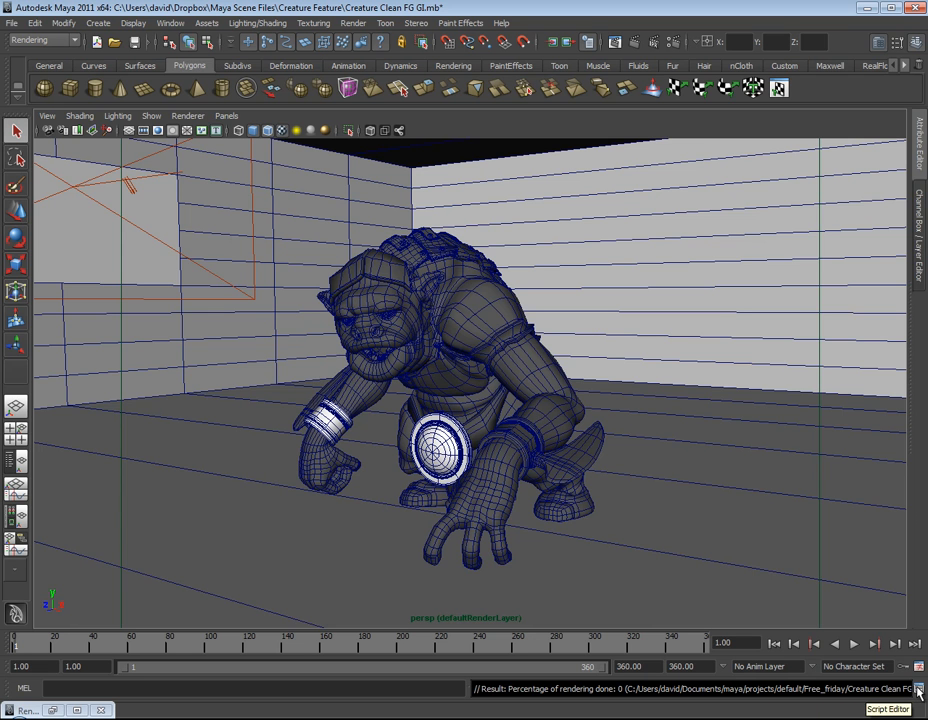
pyautogui.click(918, 690)
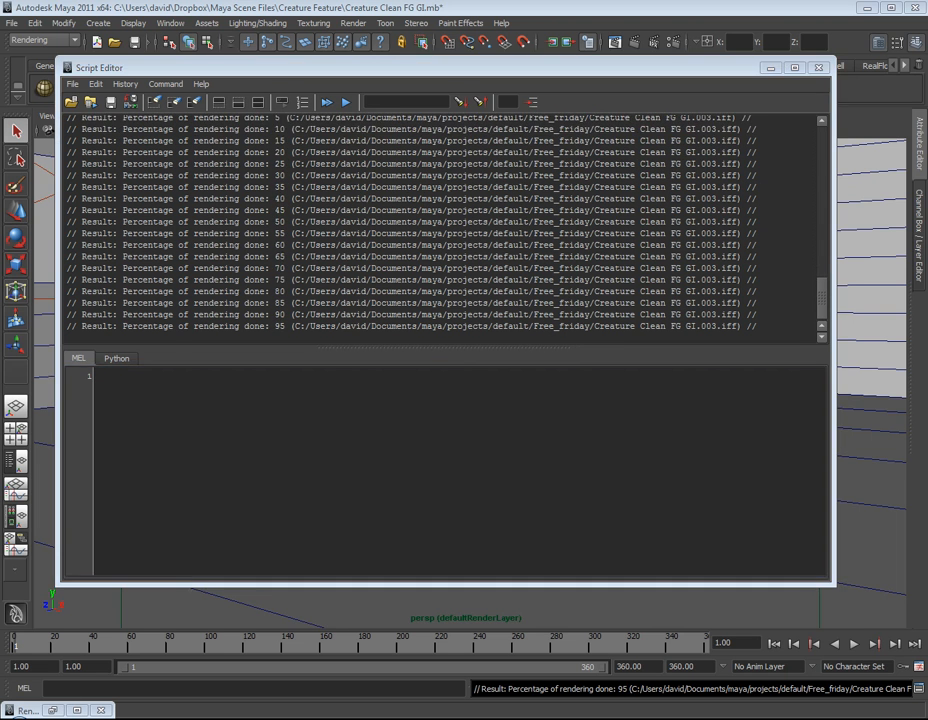
# Switch to the Free_friday folder in Windows Explorer, inspect the rendered frame Creature Clean FG GI.001.iff in FCheck, and close the image
pyautogui.click(200, 718)
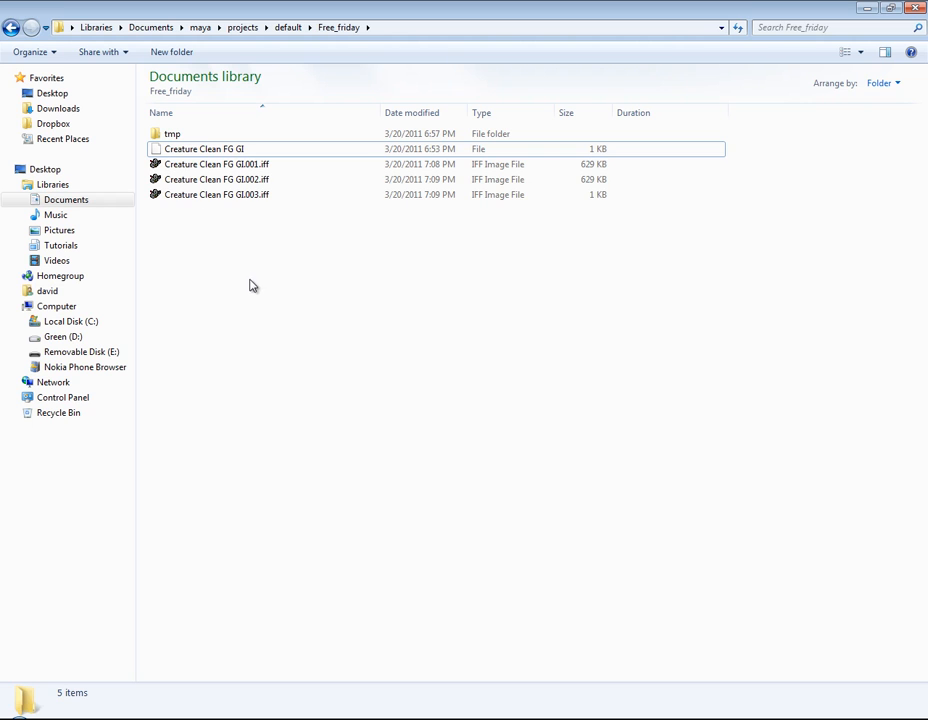
pyautogui.click(290, 168)
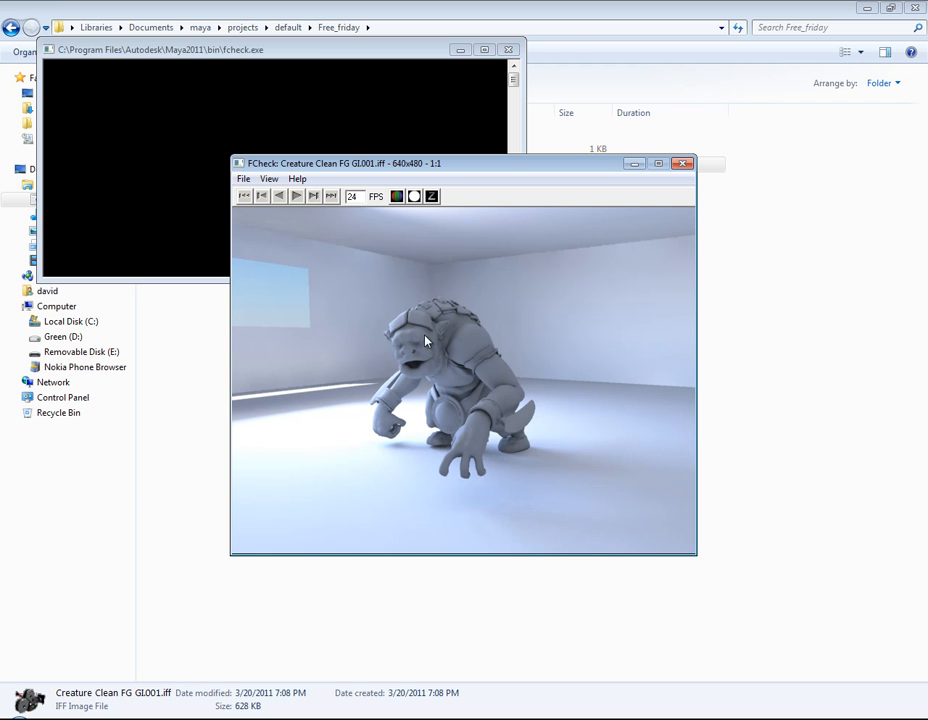
pyautogui.click(684, 164)
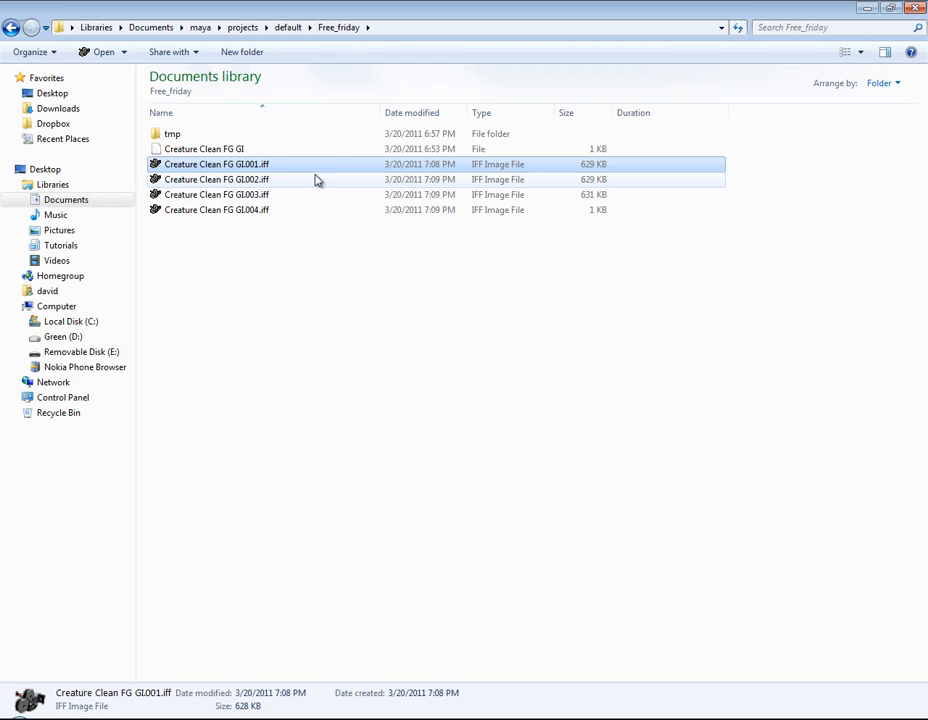